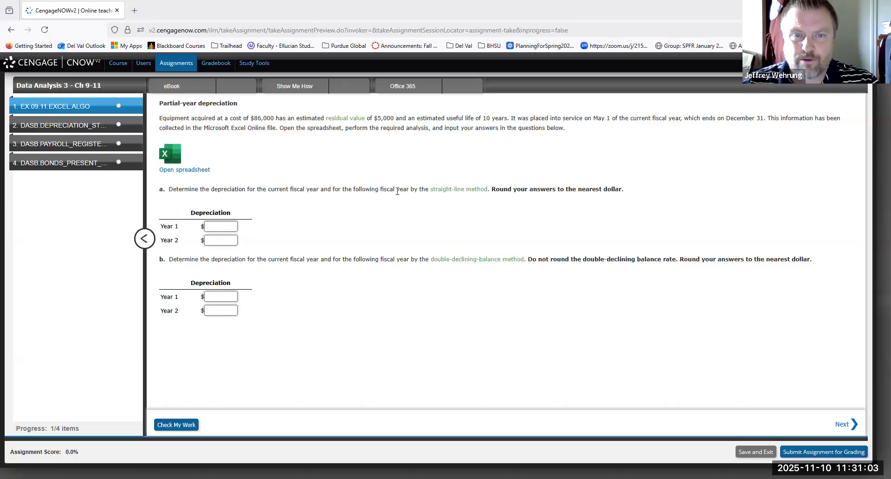
Open the partial-year depreciation problem's spreadsheet and check it against the assignment question.
click(187, 170)
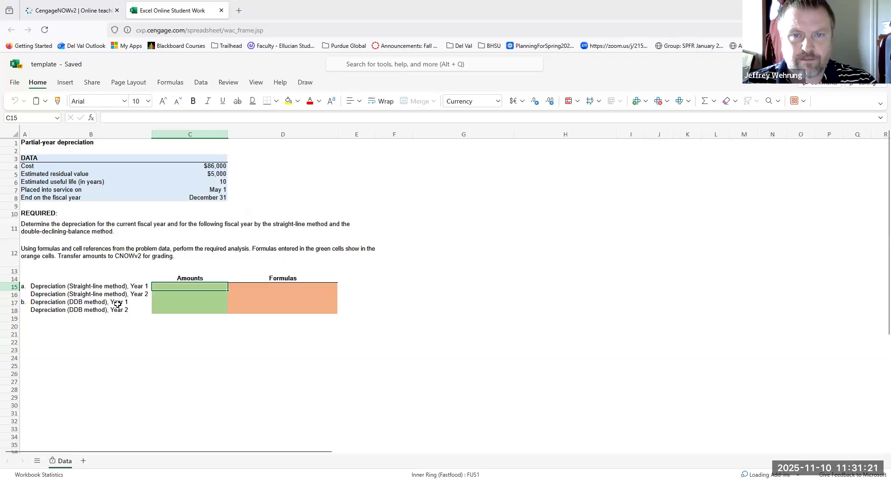
click(90, 12)
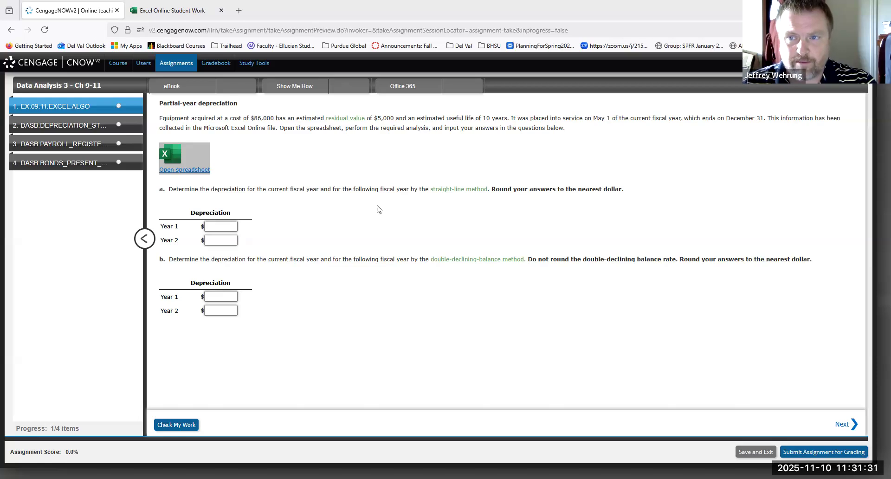
click(180, 11)
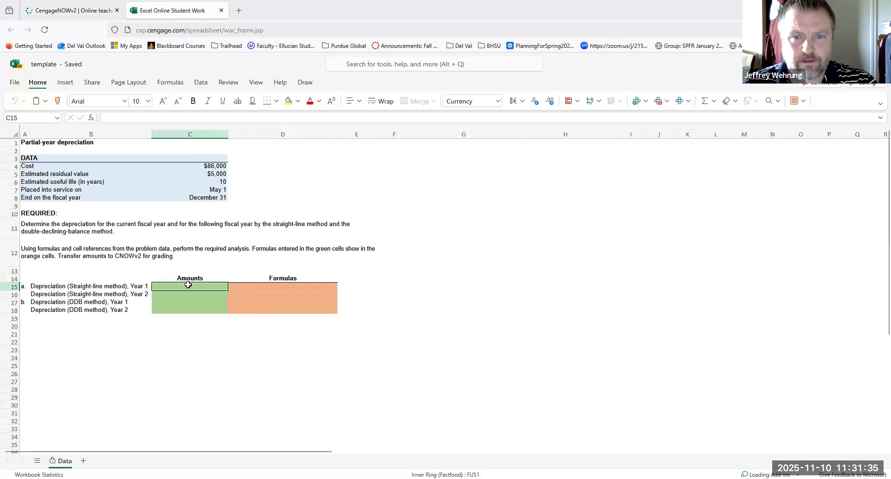
text(=)
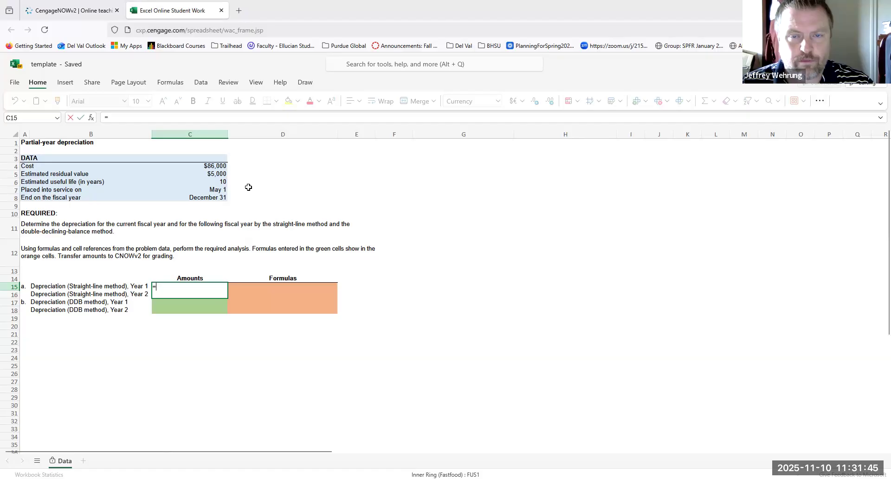
click(273, 169)
text(=)
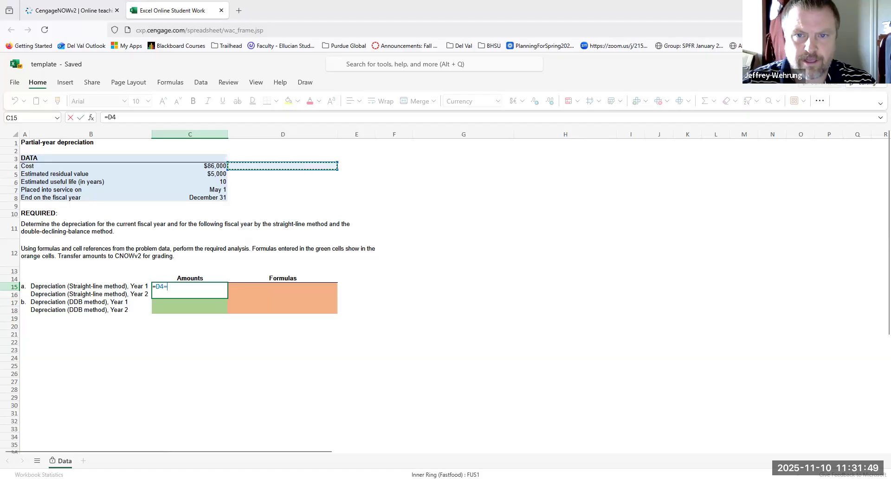
key(Escape)
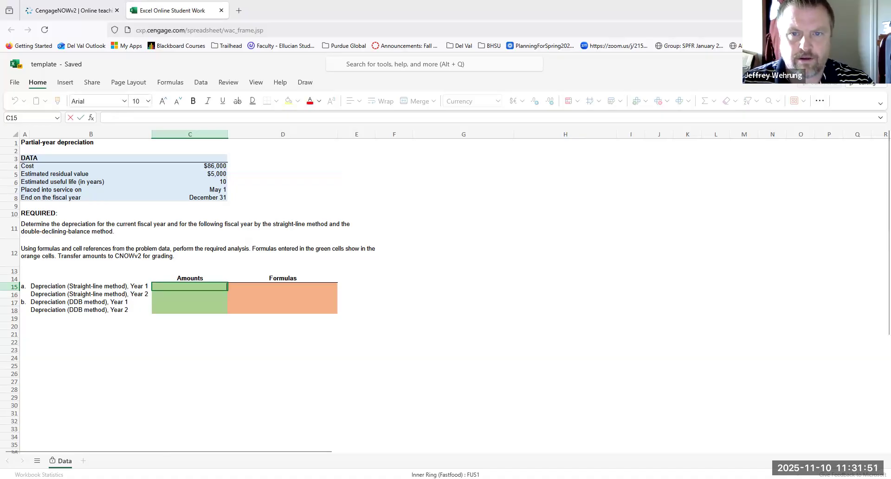
click(277, 161)
click(275, 176)
click(276, 167)
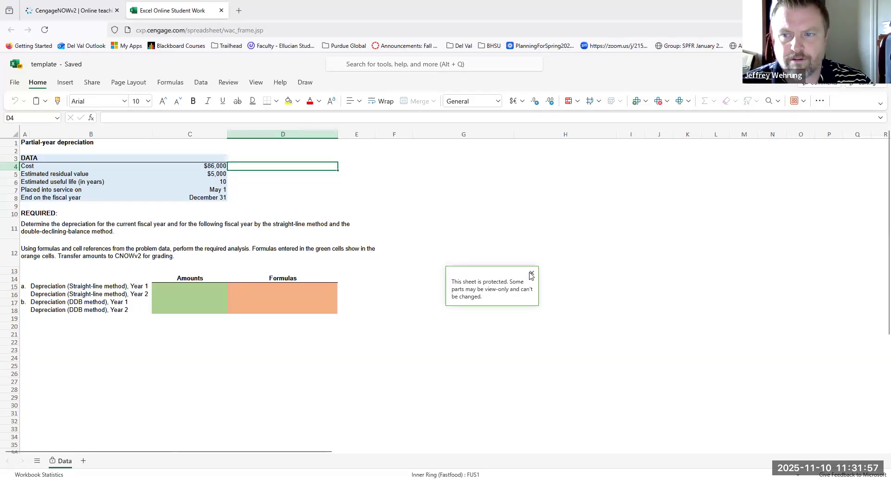
Enter the formula =(C4-C5)/C6 in C15 for Year 1 straight-line depreciation and dismiss the insert function tip.
click(197, 289)
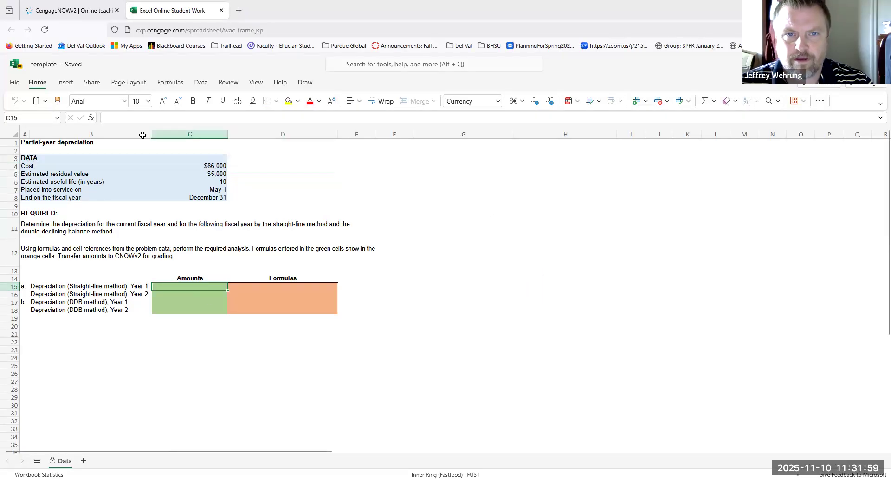
click(145, 116)
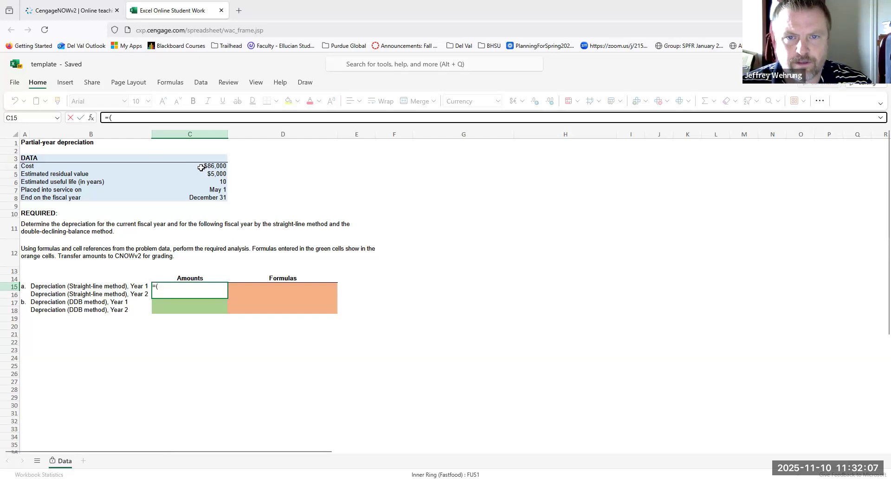
click(200, 168)
text(-)
click(201, 174)
text())
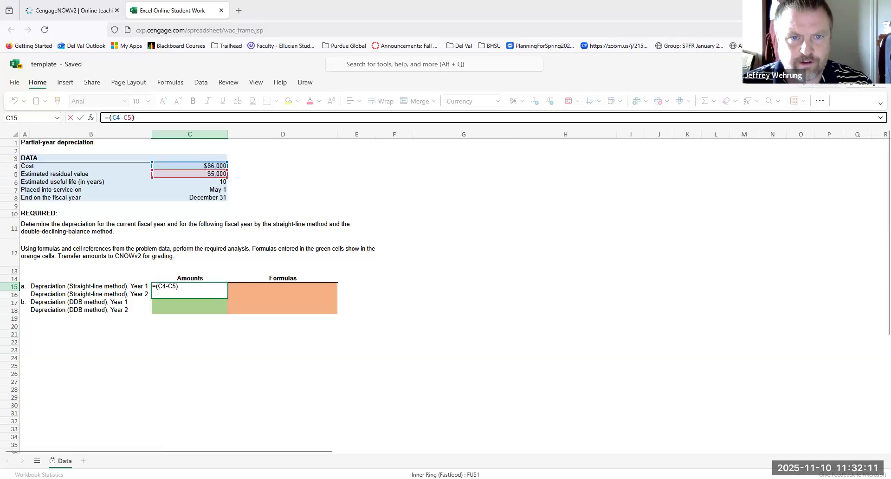
text(/)
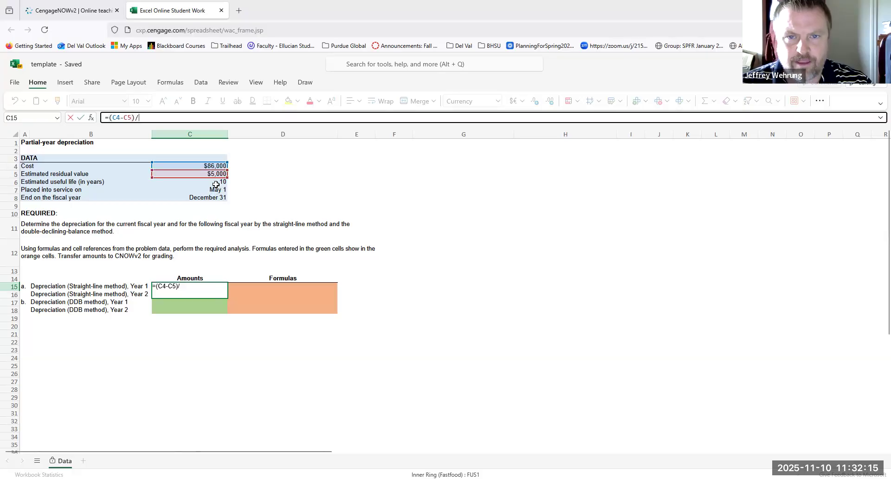
click(215, 184)
key(Return)
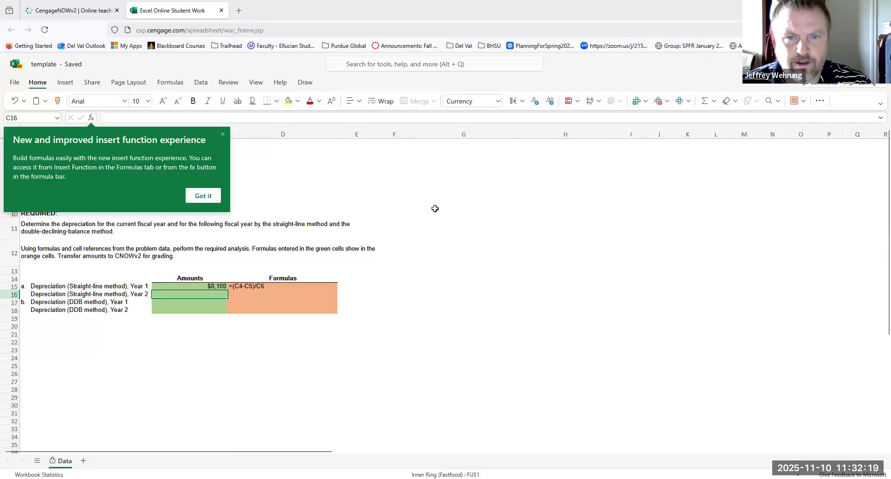
click(221, 134)
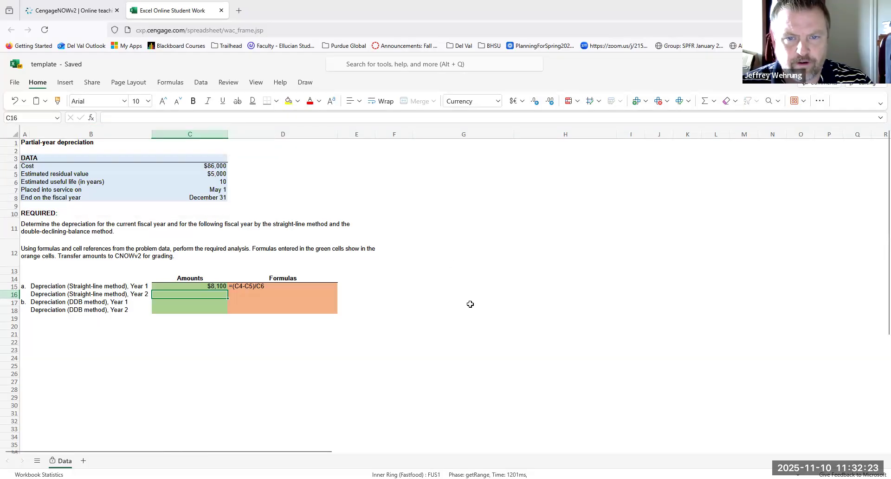
Check the useful-life reference in the Year 1 straight-line formula in C15.
click(216, 287)
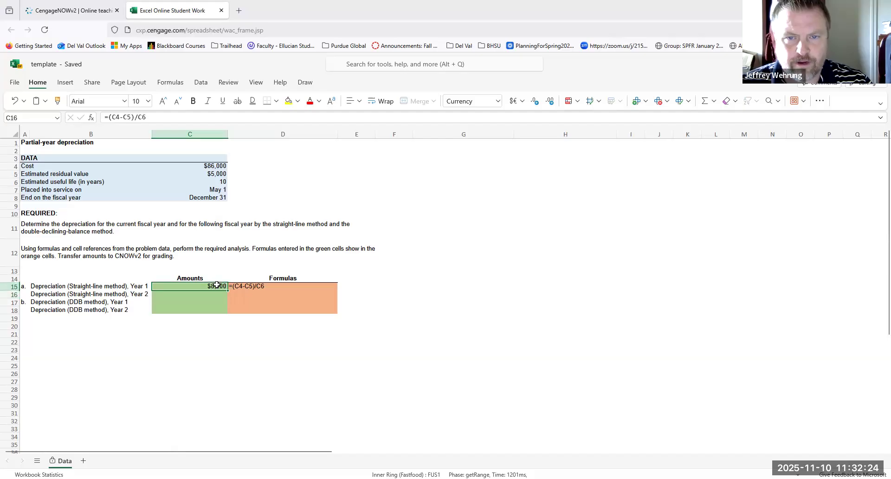
double_click(141, 117)
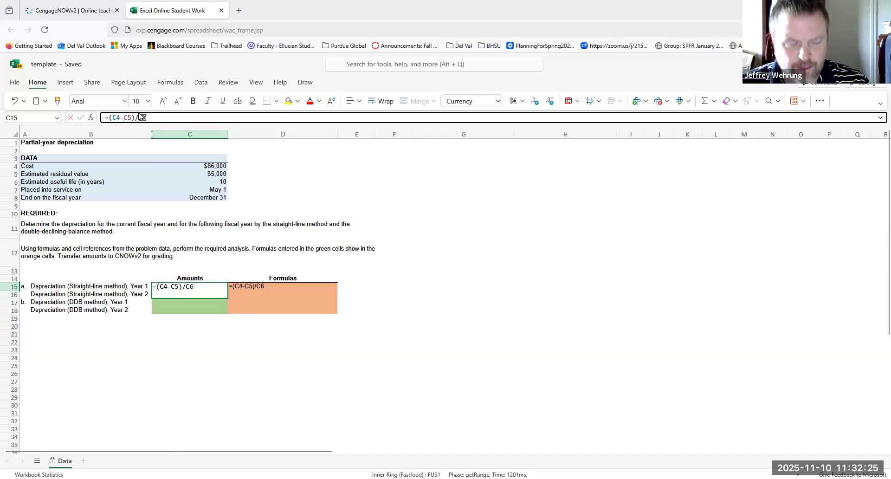
click(202, 302)
key(Escape)
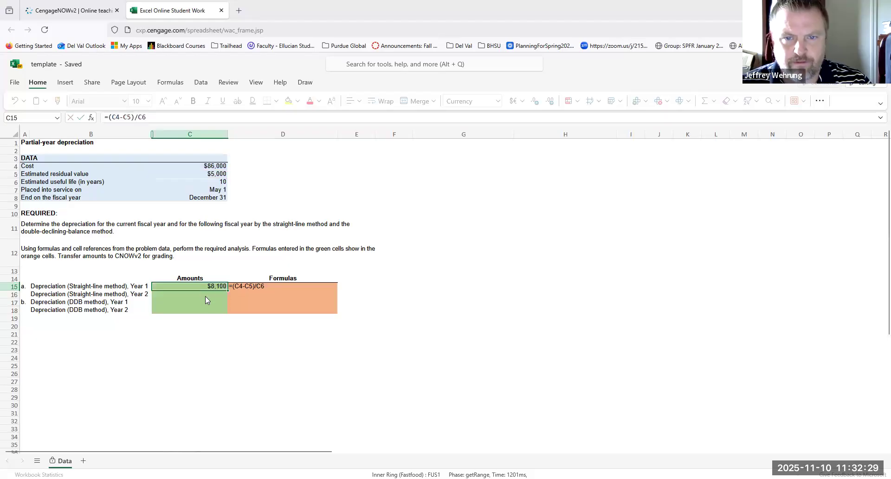
Try to reuse the Year 1 straight-line formula from C15 in the Year 2 cell C16.
click(205, 295)
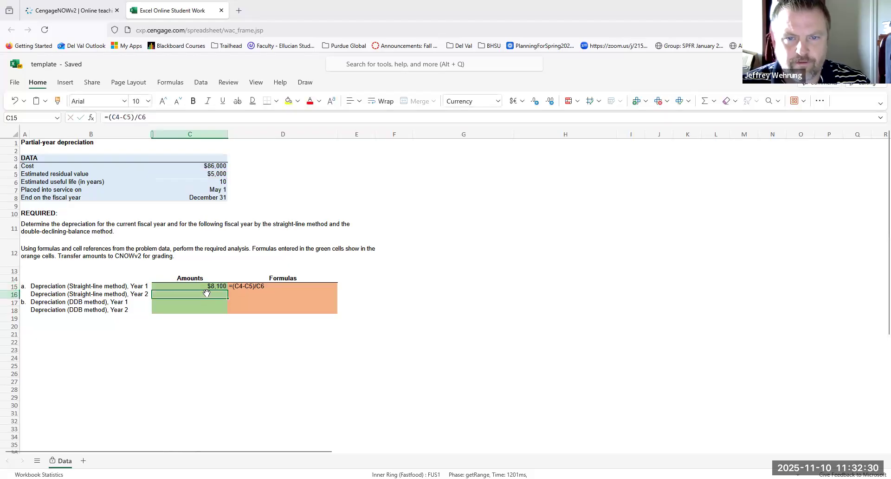
click(189, 118)
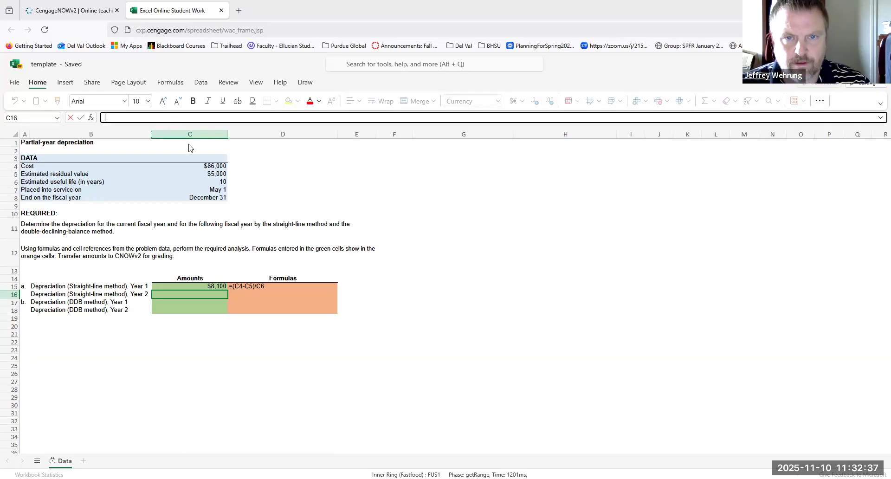
click(214, 287)
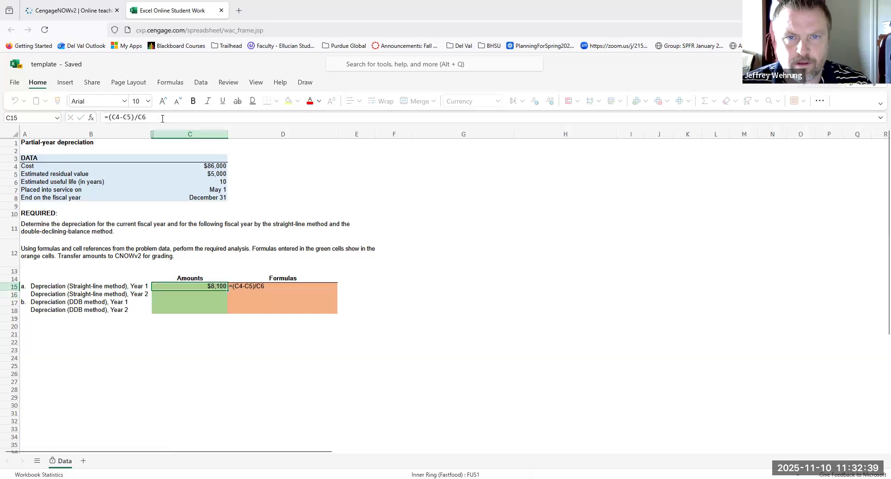
triple_click(162, 119)
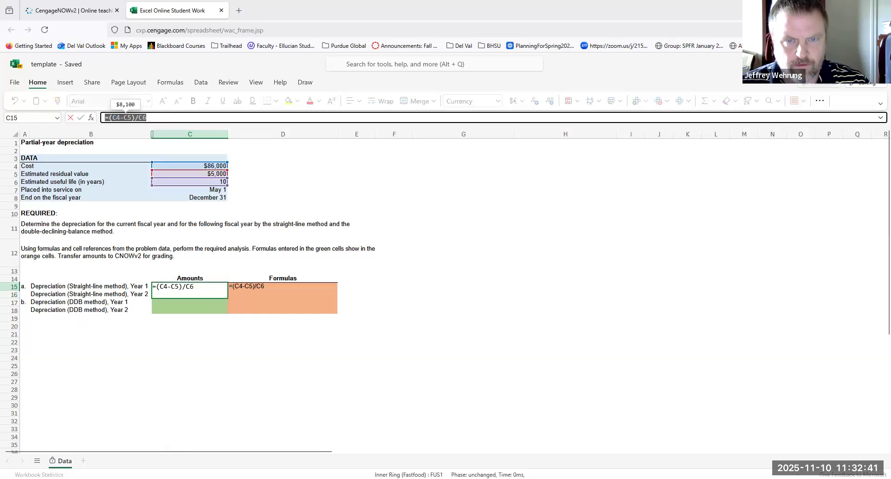
click(209, 327)
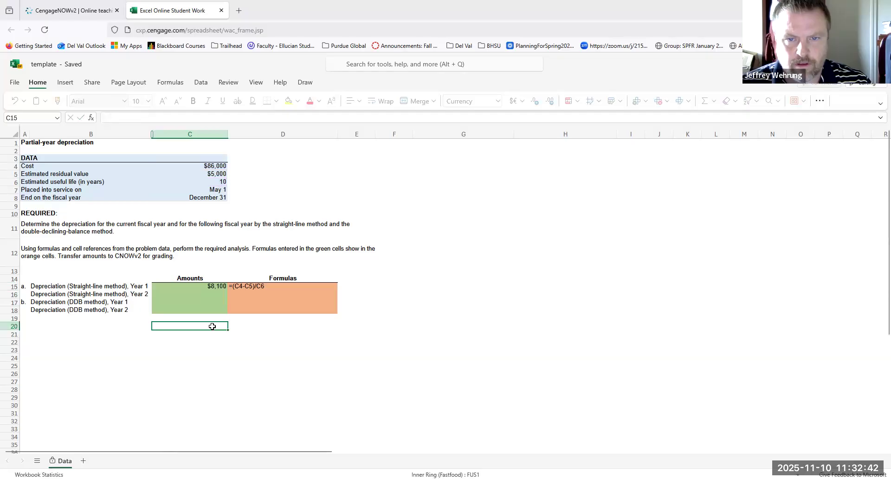
click(203, 297)
click(173, 134)
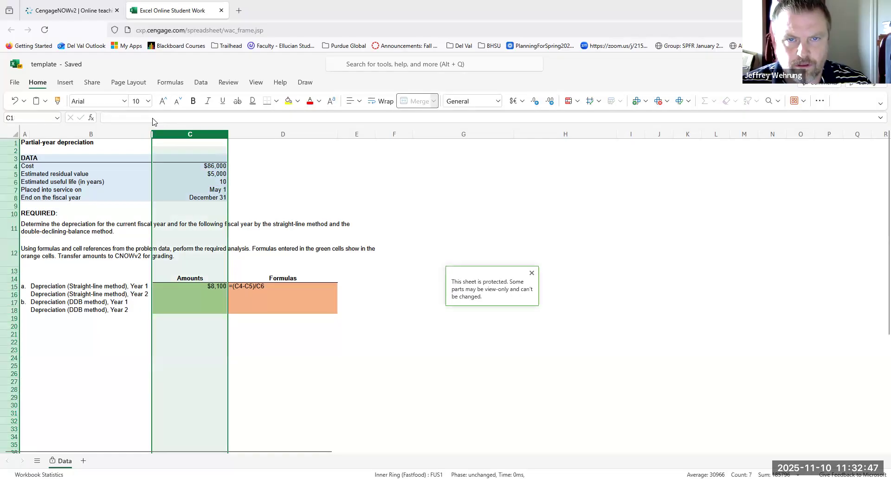
click(138, 118)
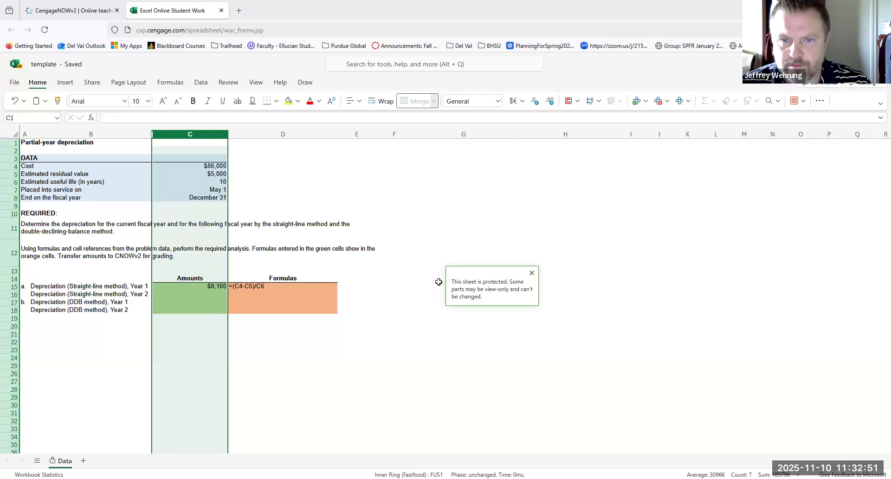
click(389, 308)
Enter the formula =(C4-C5)/C6 in C16 for Year 2 straight-line depreciation.
click(199, 294)
click(186, 119)
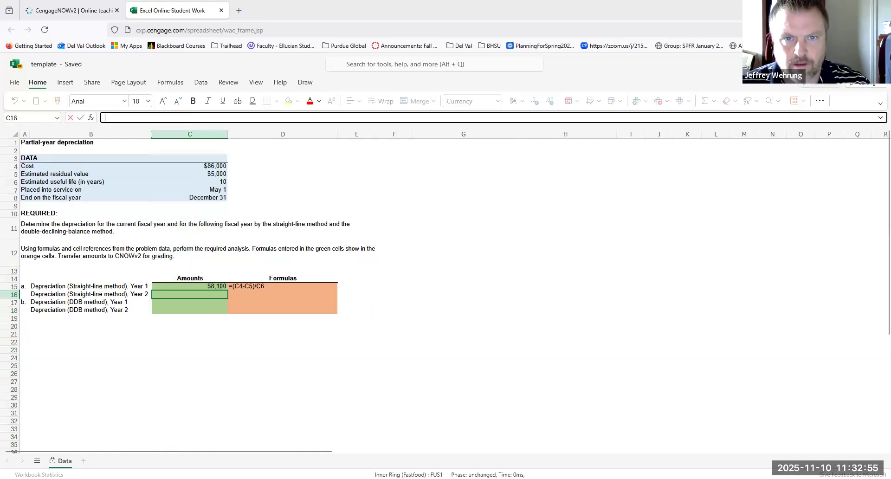
text(=)
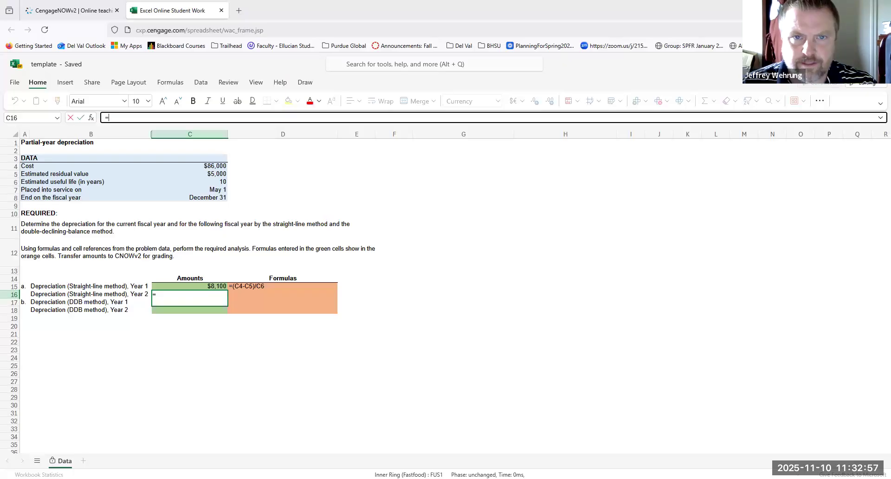
text(()
click(201, 165)
text(-)
click(206, 175)
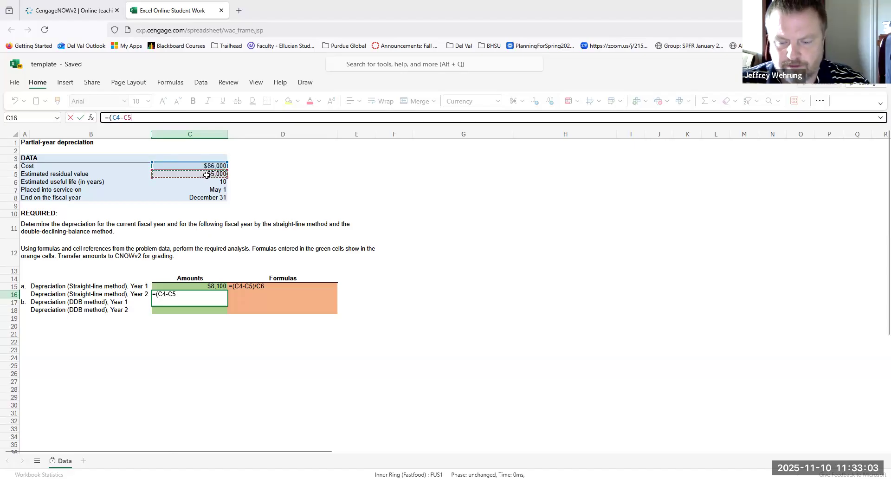
text())
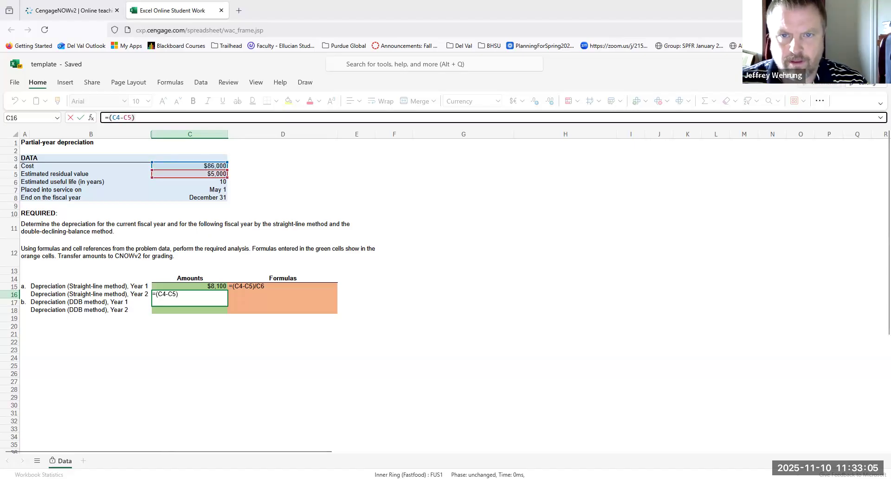
text(/)
click(221, 181)
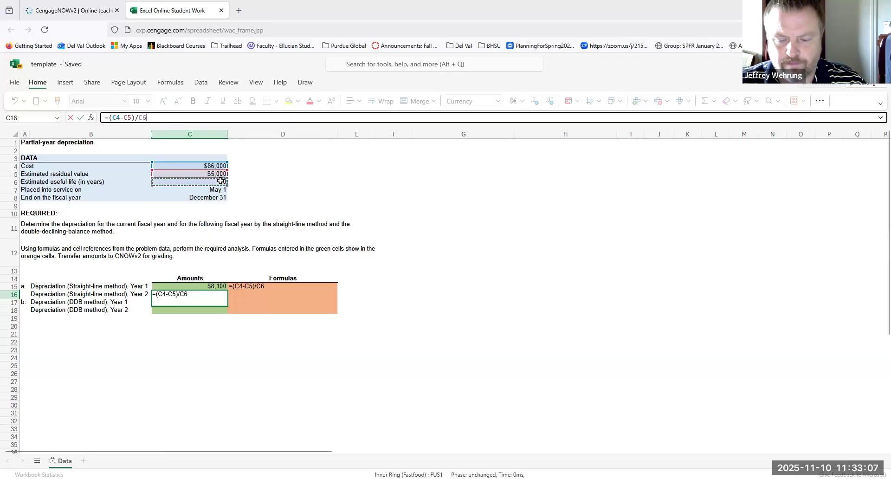
key(Return)
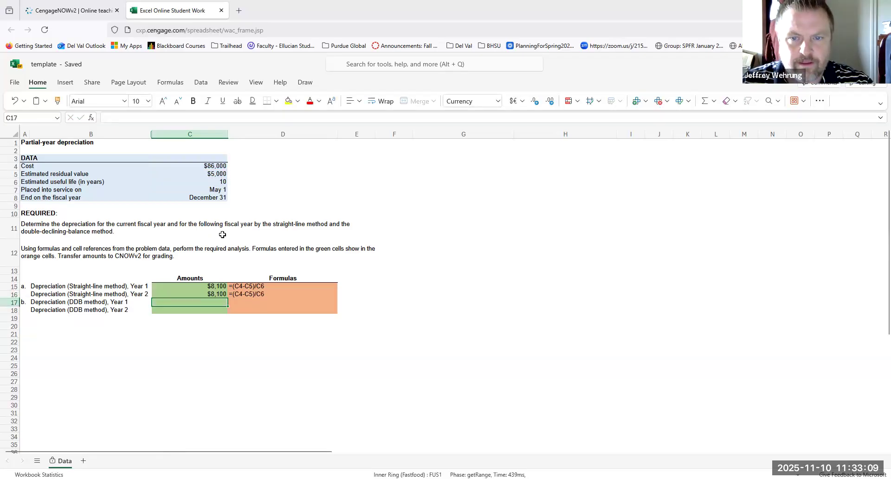
Prorate the Year 1 straight-line depreciation in C15 for eight months by extending the formula to =(C4-C5)/C6*(8/12).
click(208, 289)
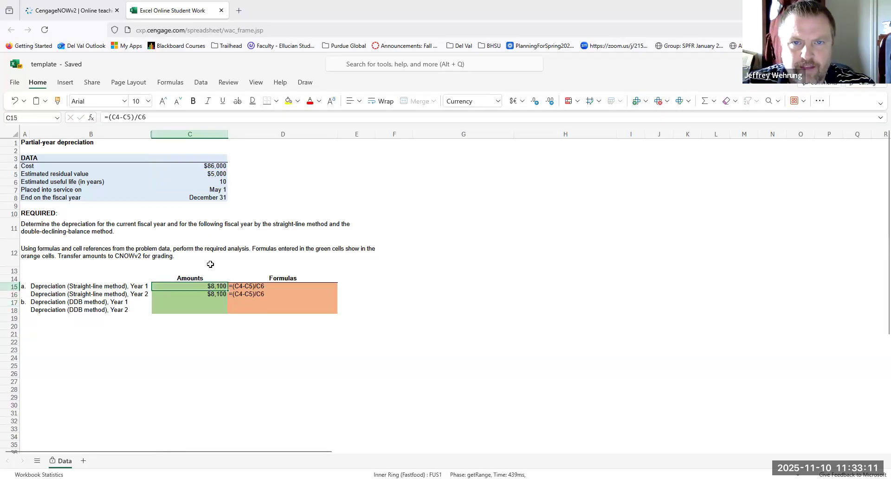
click(174, 115)
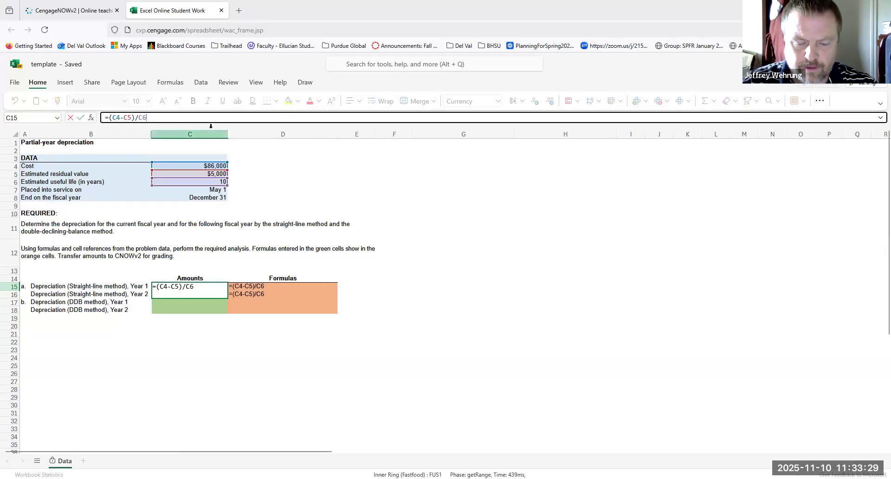
text(8/12))
key(Return)
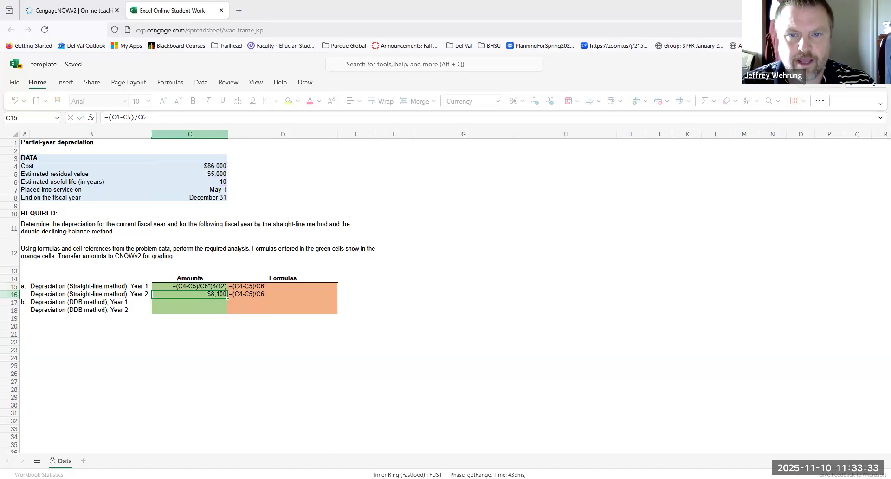
click(385, 286)
drag(222, 286, 221, 294)
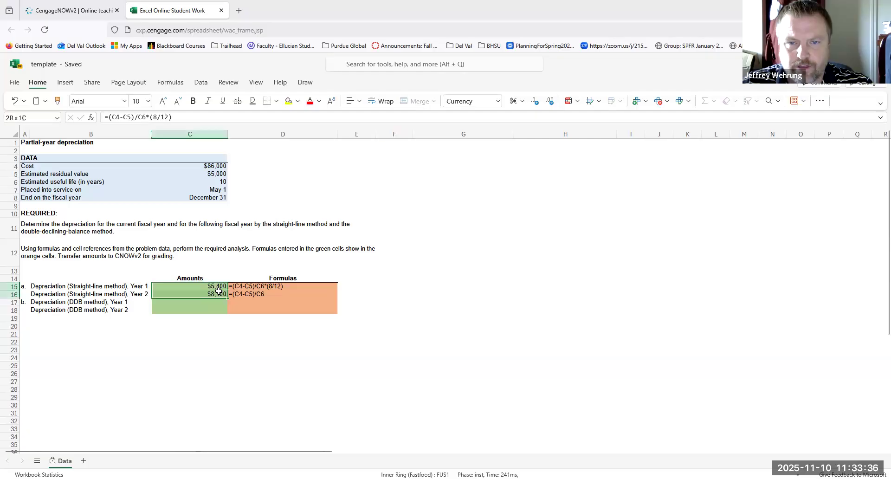
click(367, 270)
Switch back to the CengageNOWv2 assignment and enter 5400 as the Year 1 straight-line depreciation in part a.
click(106, 15)
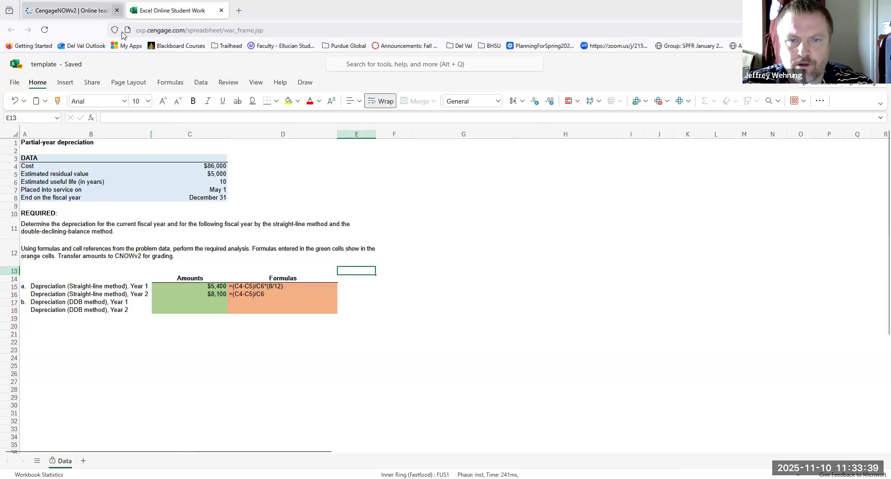
click(224, 227)
text(5400)
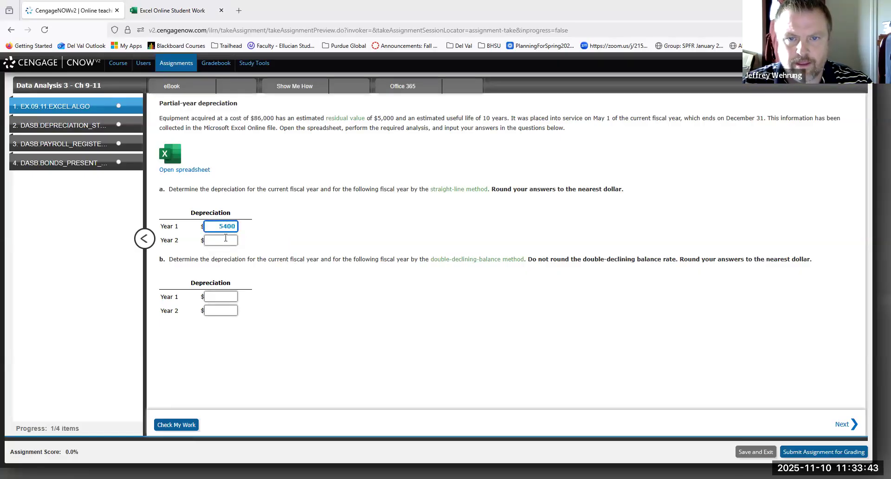
Consult the spreadsheet for the Year 2 straight-line amount, enter 8100 for Year 2 in part a of the assignment, and check the work.
click(188, 14)
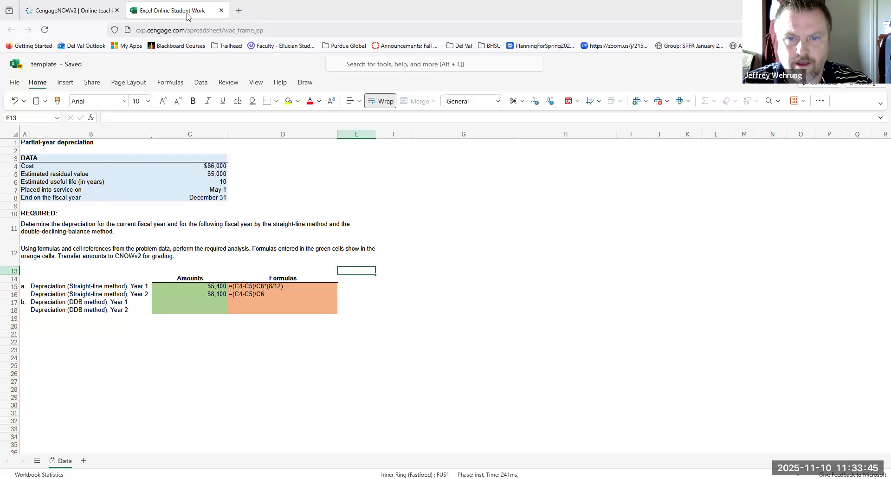
click(93, 11)
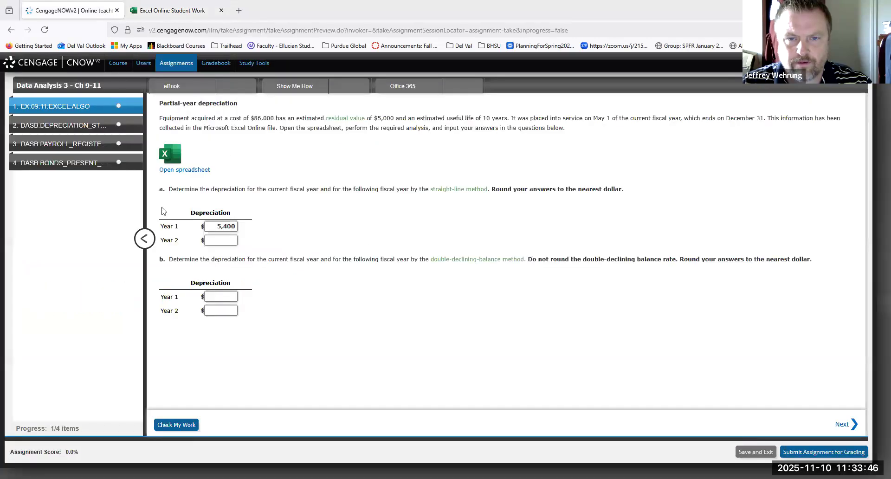
click(215, 241)
text(8,100)
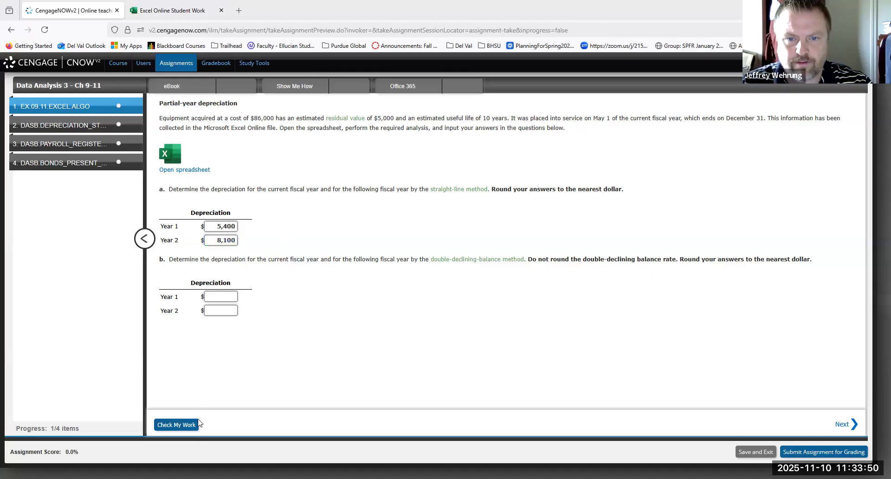
click(198, 424)
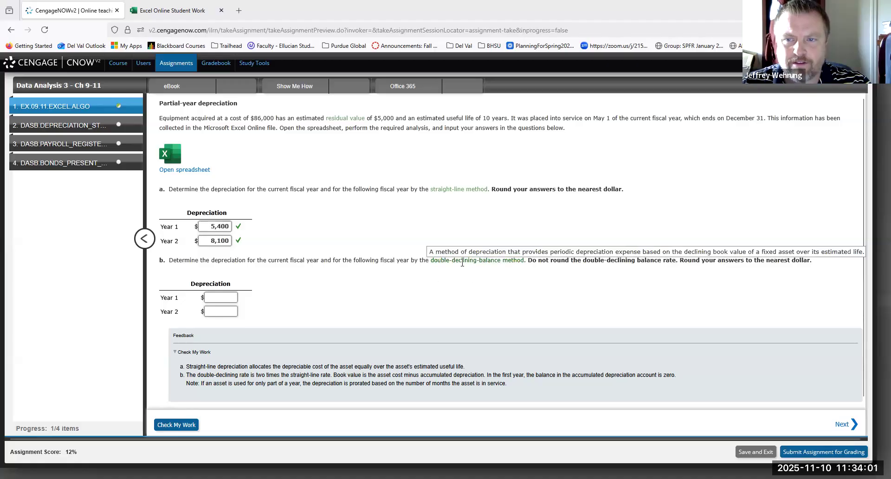
Switch to the Excel Online template and enter =(C4-C5)*.2*(8/12) in C17 for Year 1 double-declining-balance depreciation.
mouse_move(449, 260)
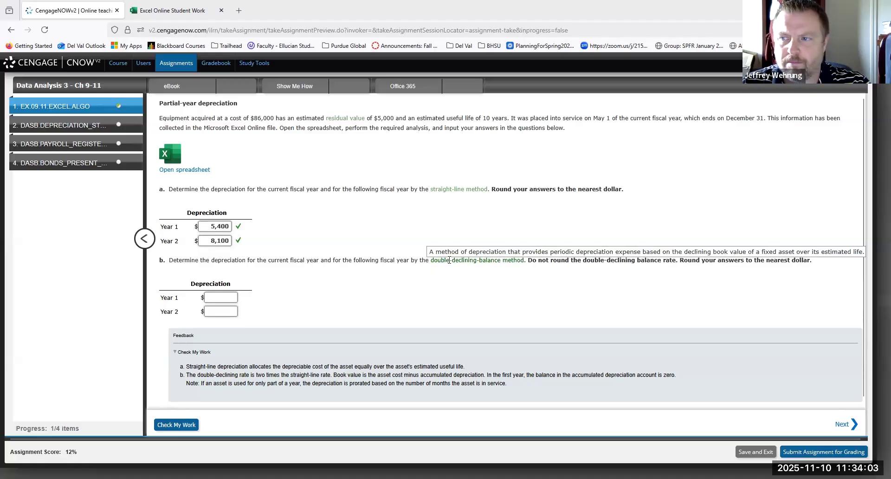
click(171, 17)
click(210, 302)
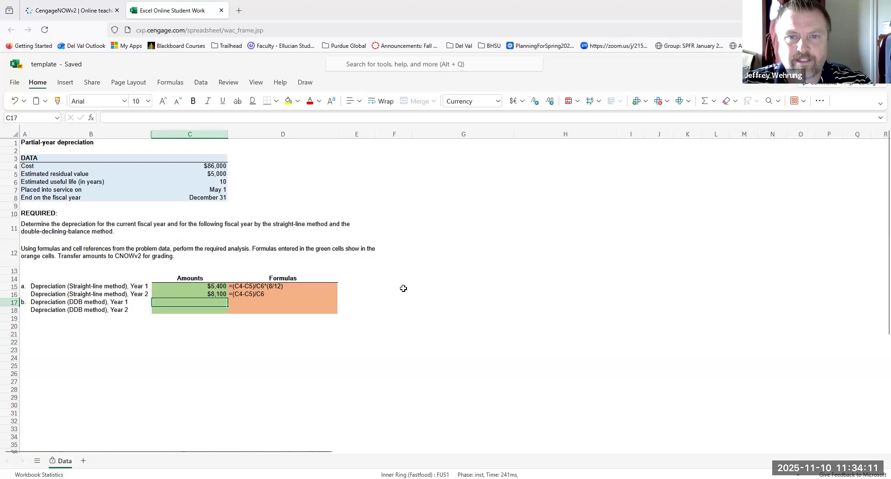
right_click(351, 244)
click(321, 199)
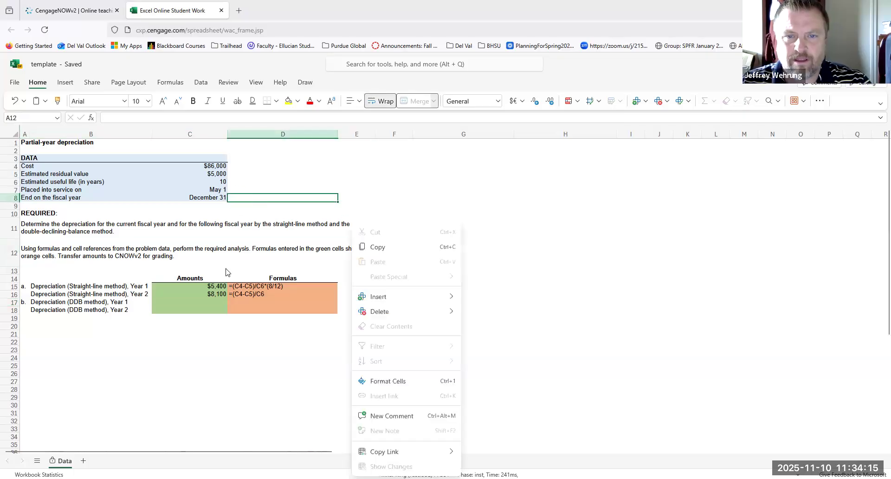
click(213, 302)
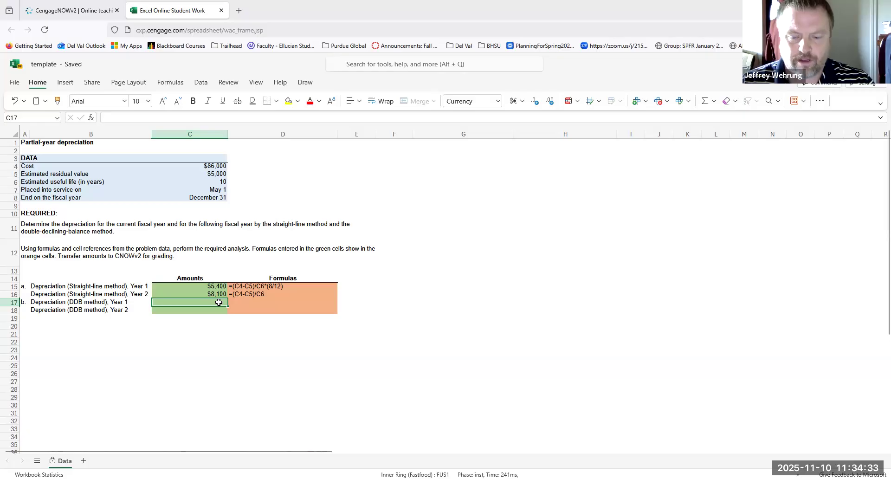
text(=)
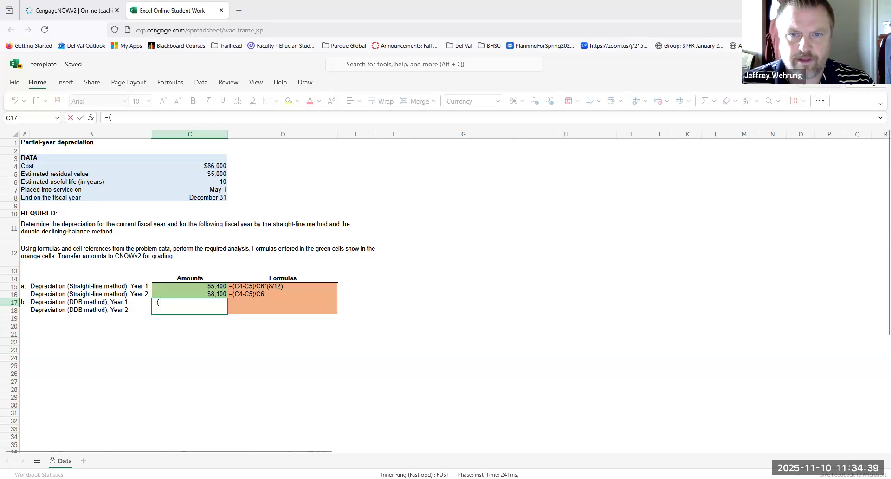
text(()
click(195, 165)
text(-)
click(215, 175)
text())
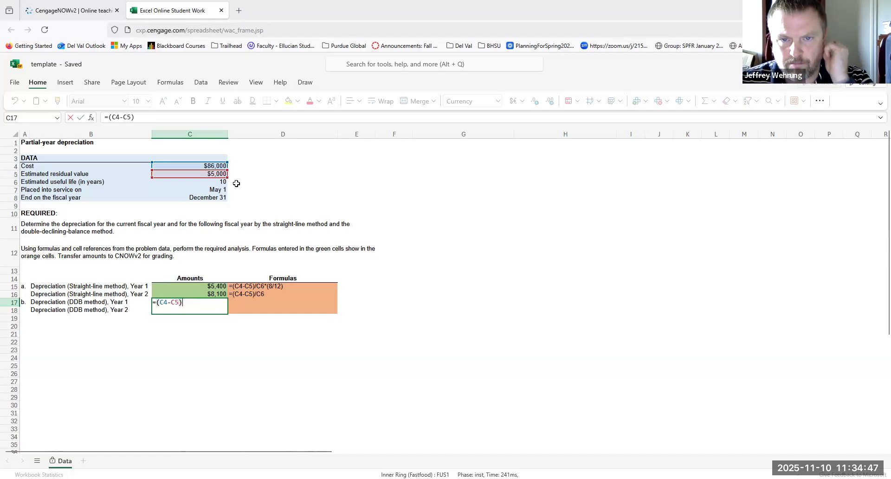
text(*.2*)
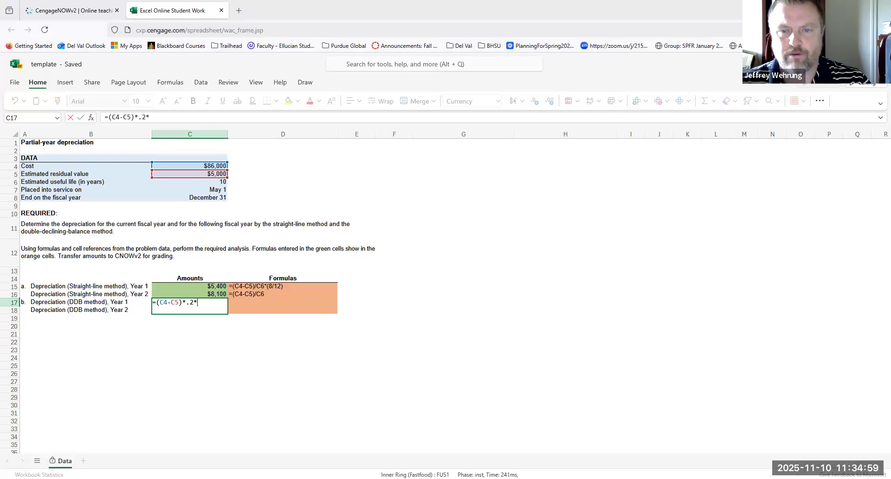
text((8/12))
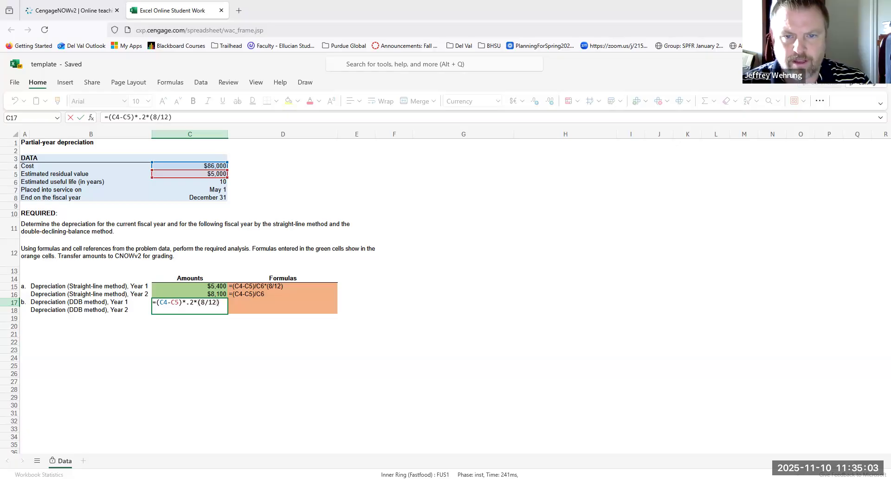
key(Return)
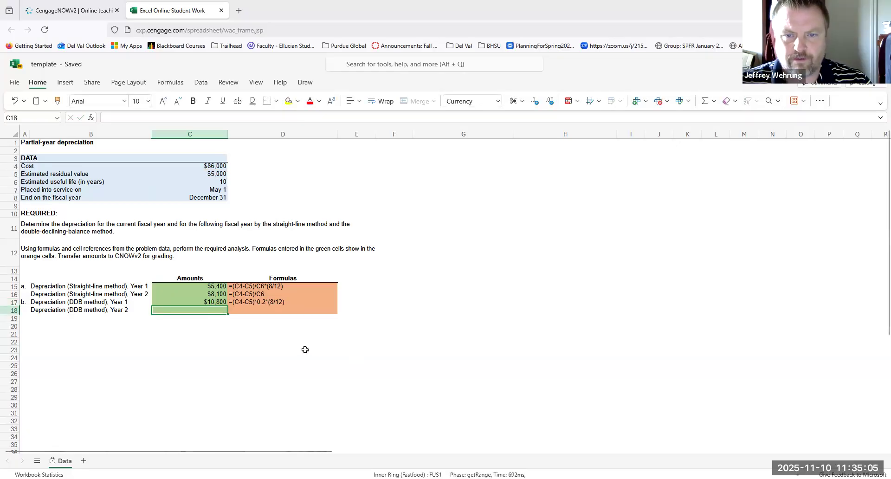
Switch to the CengageNOWv2 assignment, enter 10800 as Year 1 double-declining-balance depreciation in part b, and check the work.
click(93, 14)
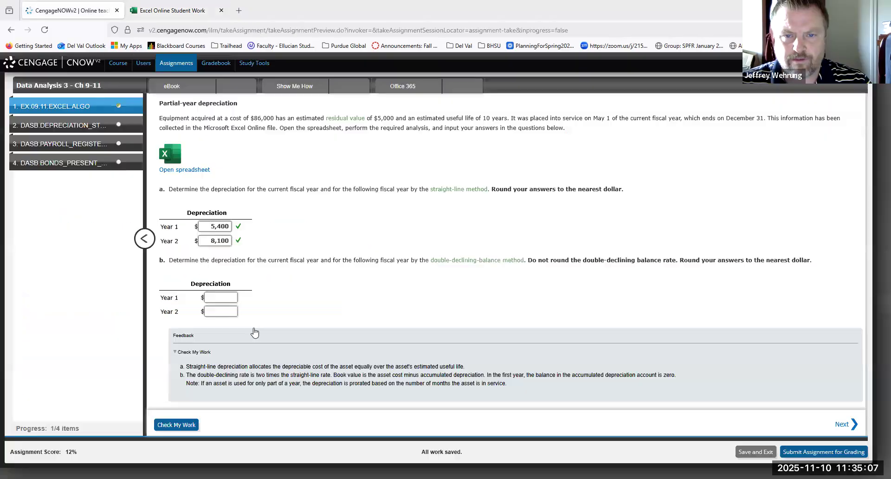
click(228, 298)
text(10)
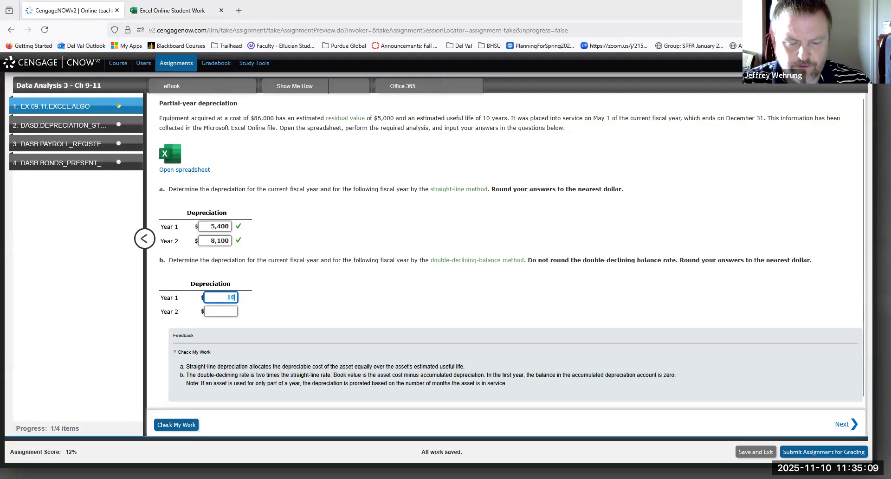
text(,800)
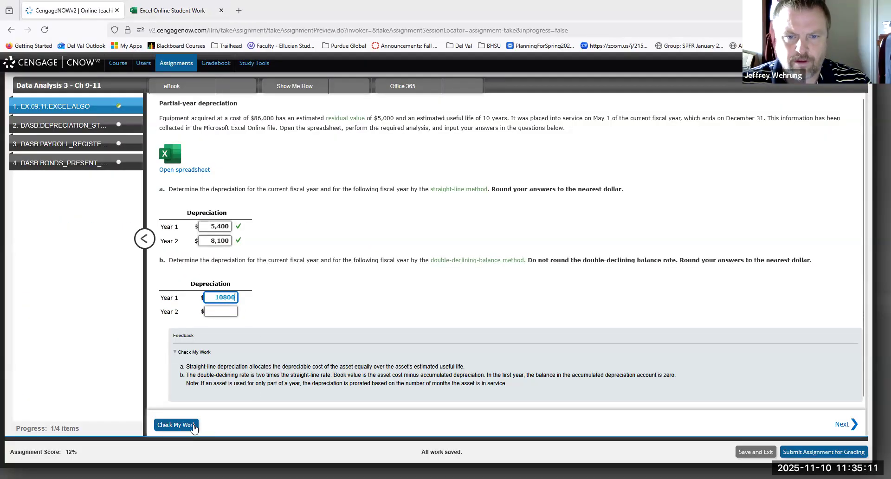
click(193, 426)
Back in the Excel Online template, replace the 0.2 multiplier in C17 with division by (100/10), giving =(C4-C5)/(100/10)*(8/12).
click(194, 10)
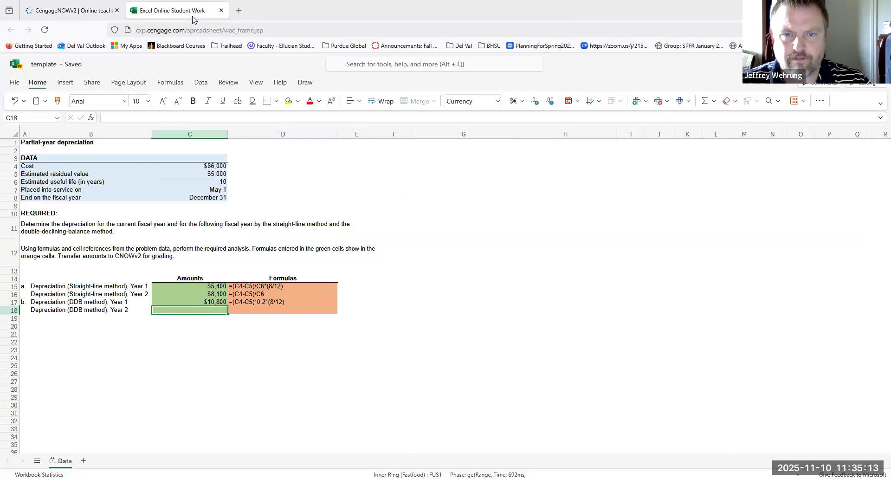
click(322, 341)
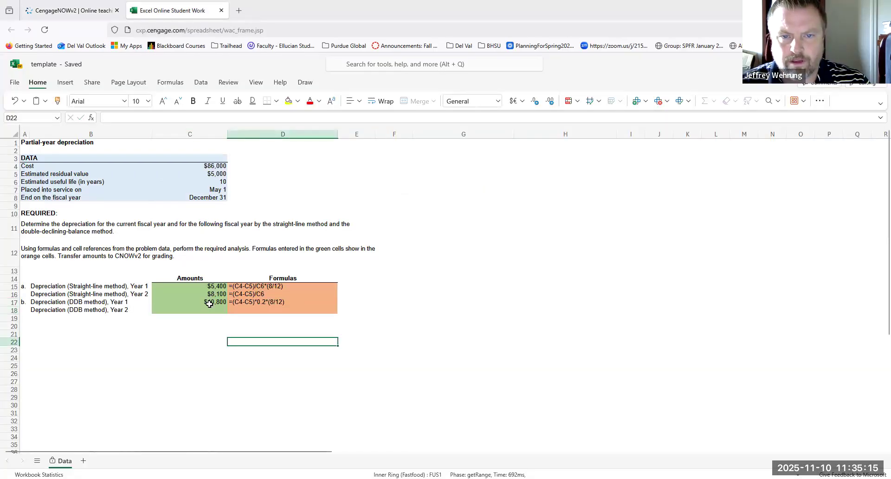
click(207, 303)
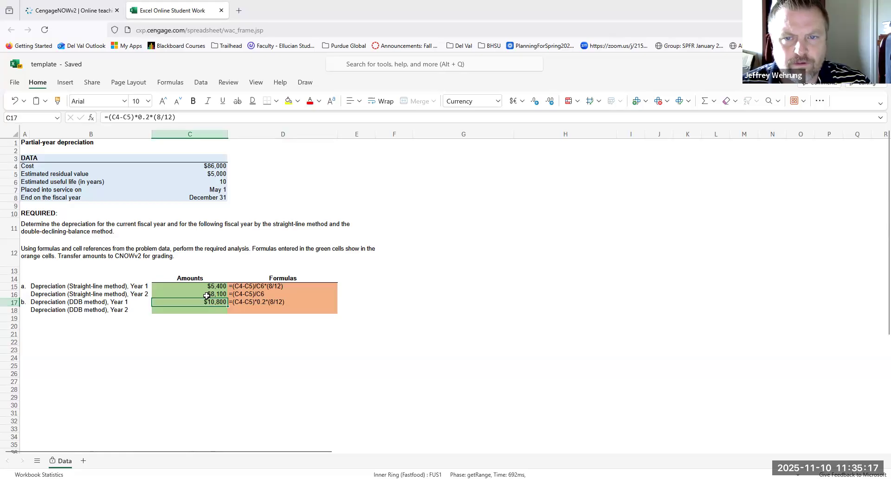
click(187, 118)
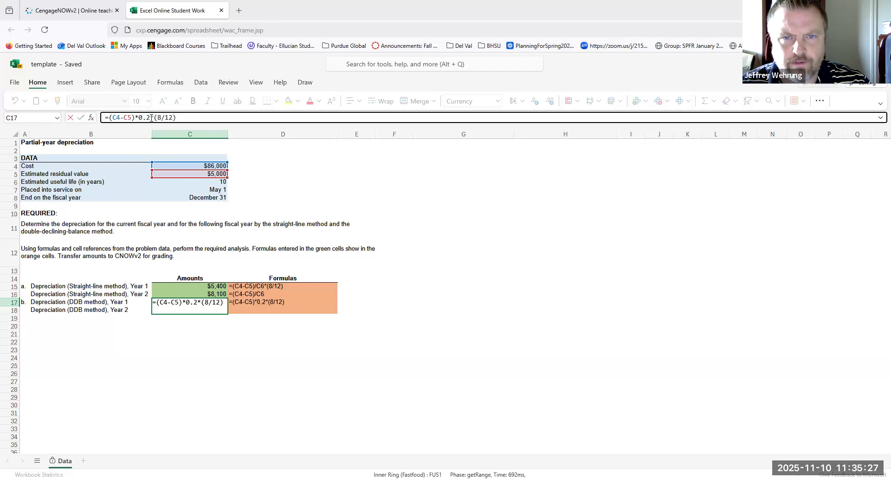
key(BackSpace)
key(BackSpace)
key(BackSpace)
key(BackSpace)
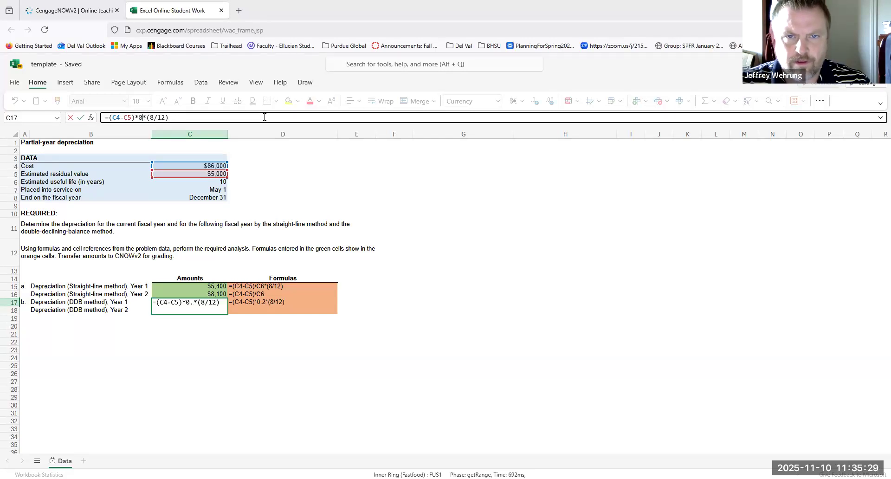
text(/10)
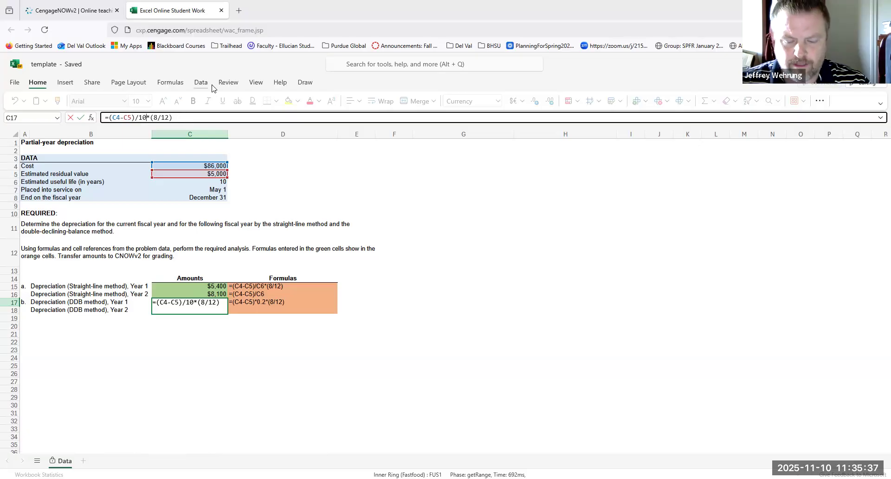
click(140, 117)
text((100/)
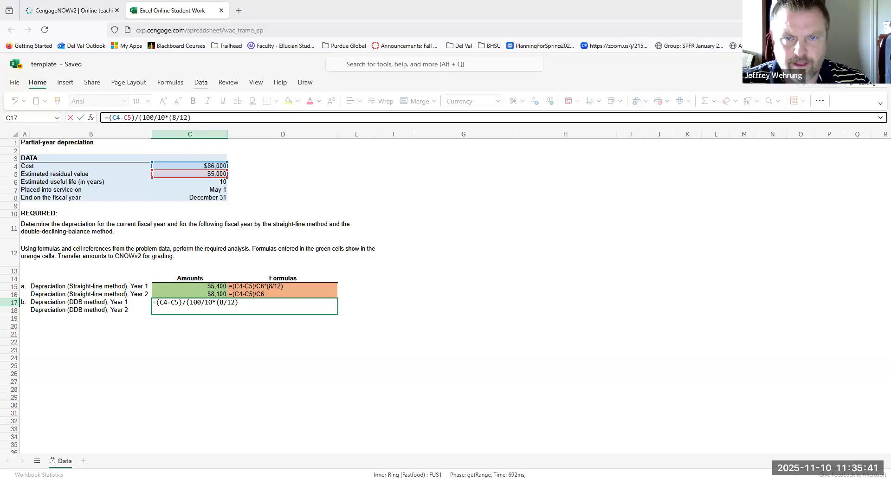
key(Right)
key(Right)
text())
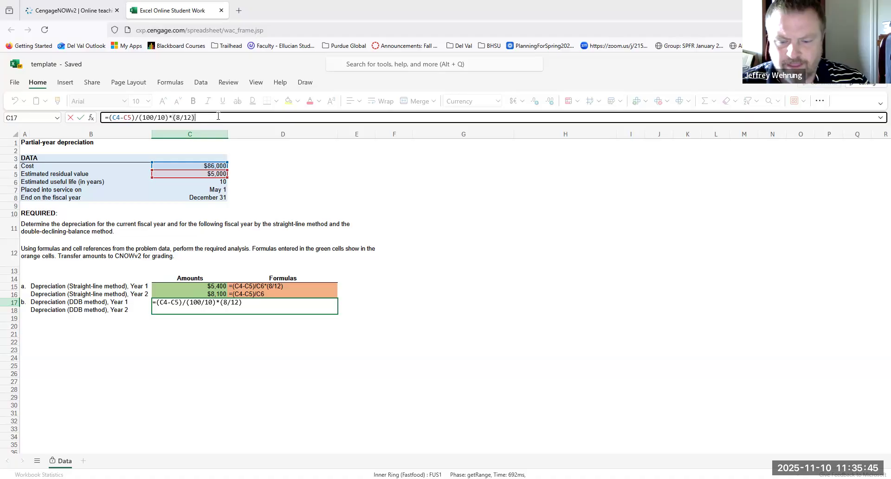
Remove the eight-month proration from C17 so the formula is =(C4-C5)/(100/10).
key(BackSpace)
key(BackSpace)
key(BackSpace)
key(BackSpace)
key(BackSpace)
key(BackSpace)
key(BackSpace)
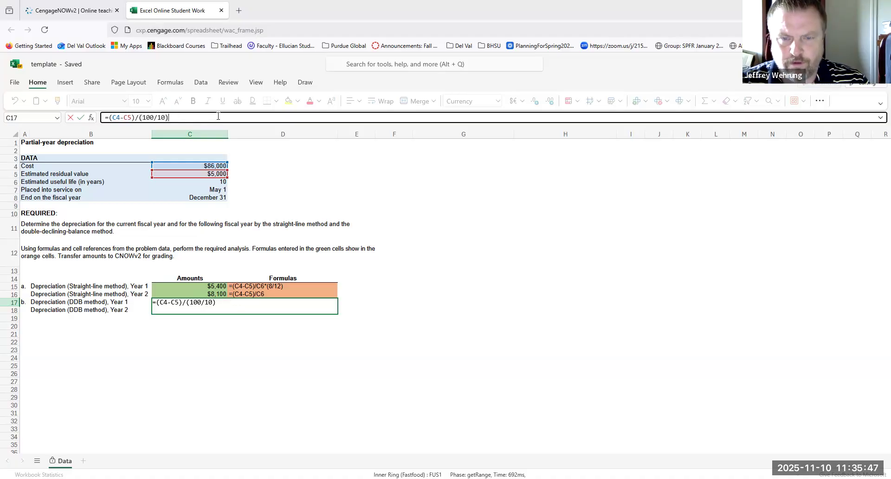
key(Return)
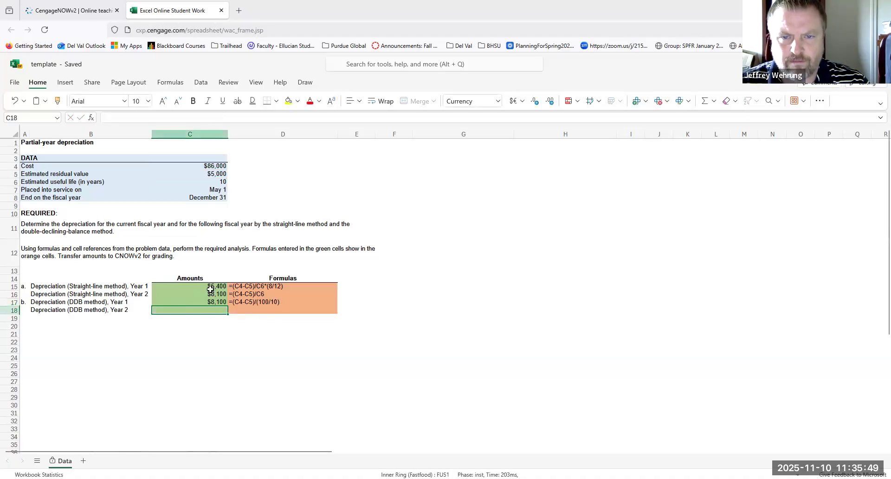
Double the Year 1 declining-balance amount in C17 by extending the formula to =(C4-C5)/(100/10)*2.
click(204, 302)
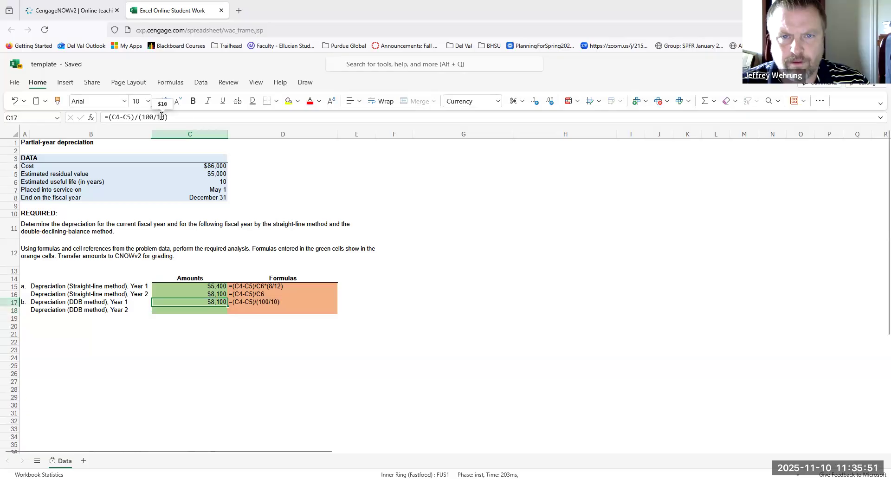
click(187, 117)
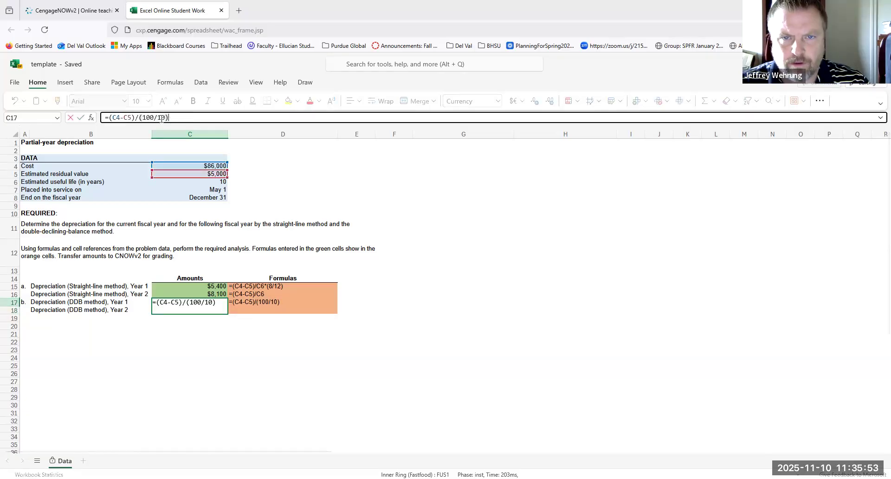
click(162, 118)
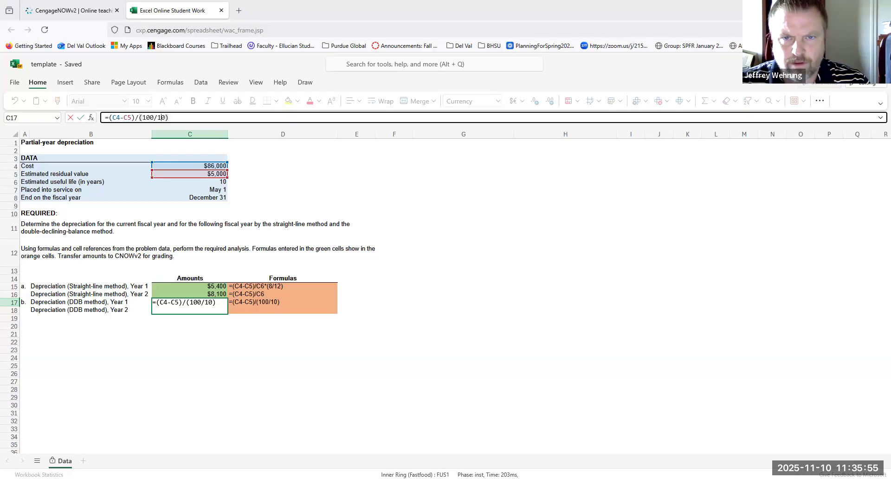
text(*)
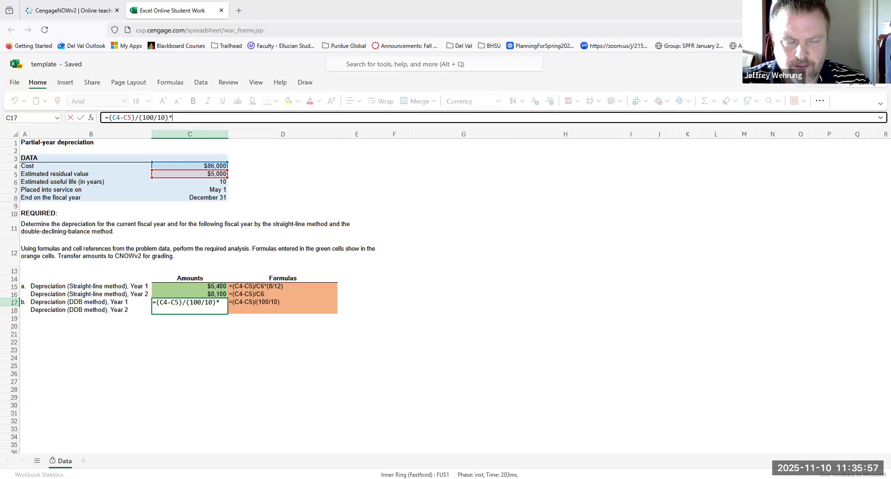
key(Return)
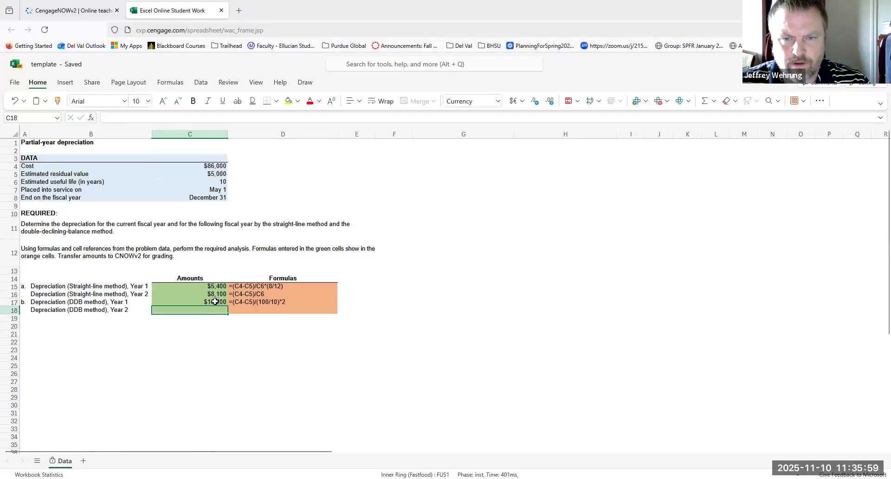
key(Up)
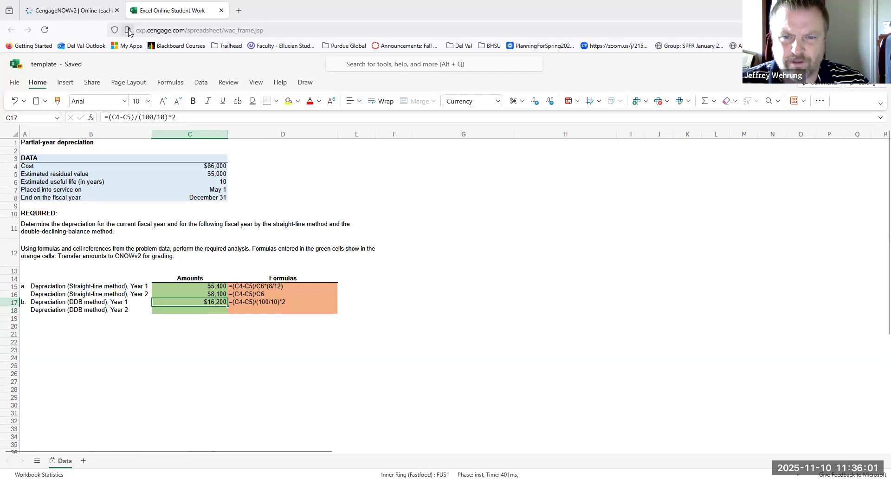
Return to the CengageNOWv2 assignment, replace the Year 1 answer in part b with 16200, and check the work.
click(59, 15)
double_click(226, 298)
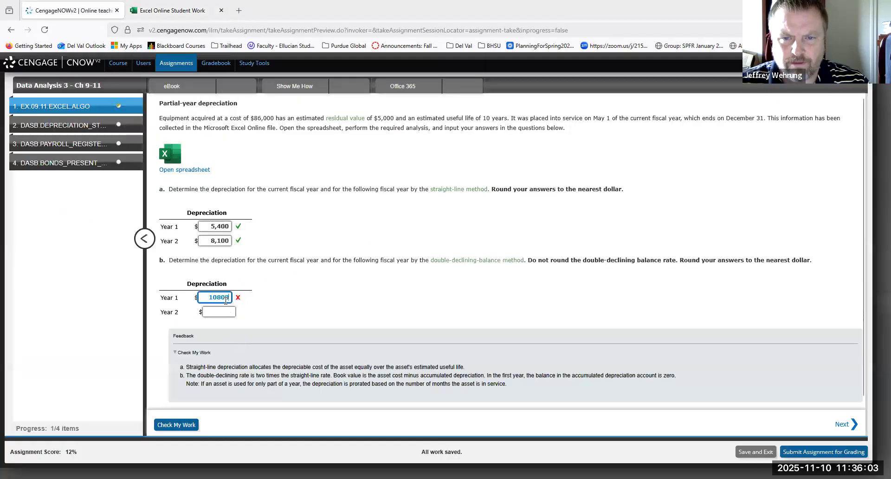
text(16200)
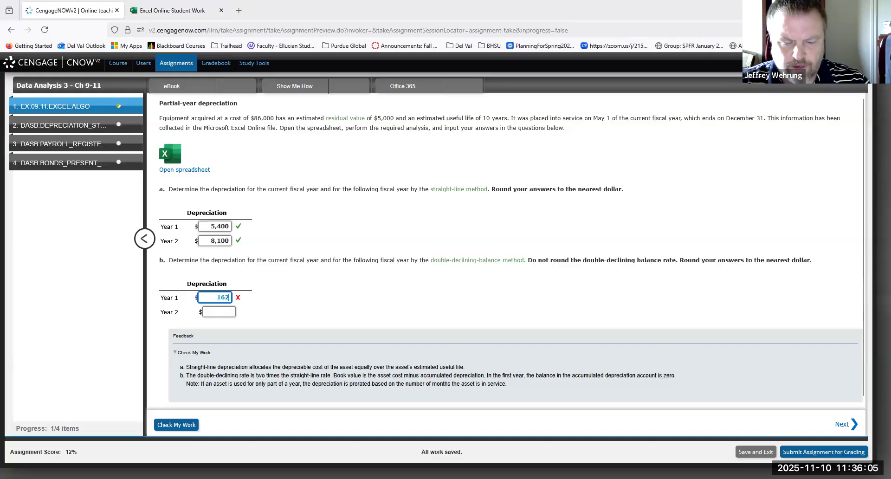
click(189, 426)
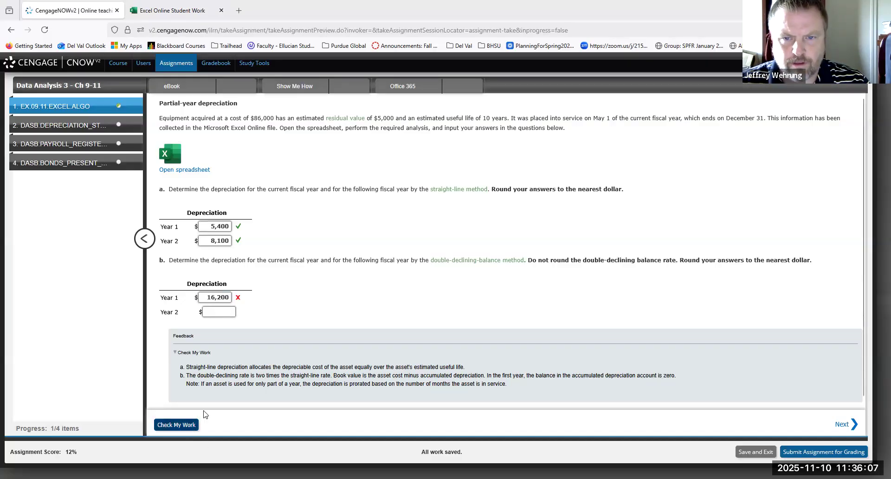
Switch to the Excel Online template and append the eight-month proration to C17, giving =(C4-C5)/(100/10)*2*(8/12).
click(192, 17)
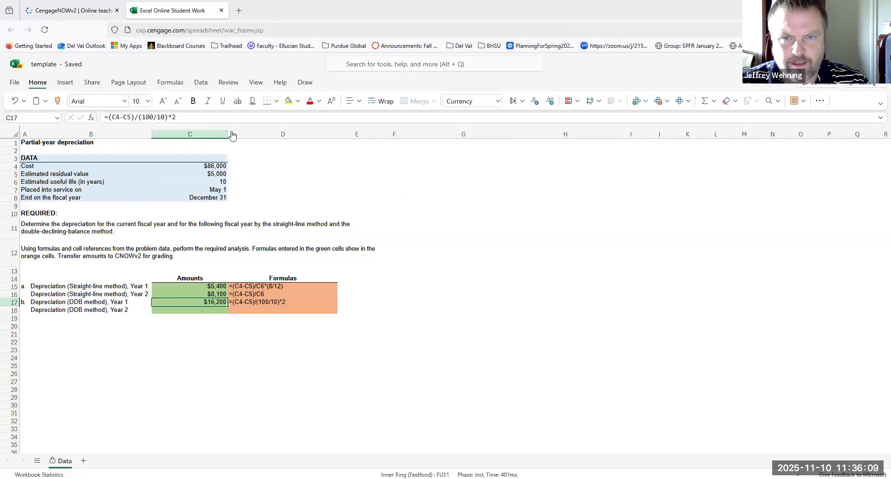
click(191, 117)
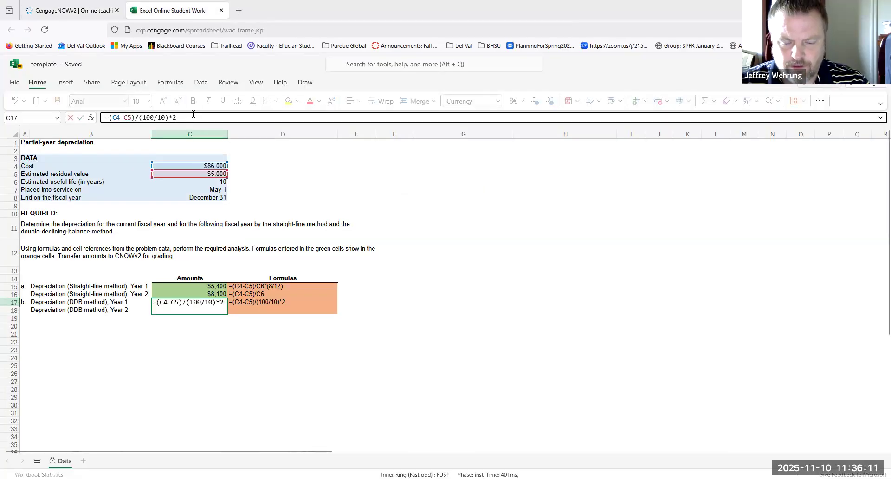
text(*(8/12))
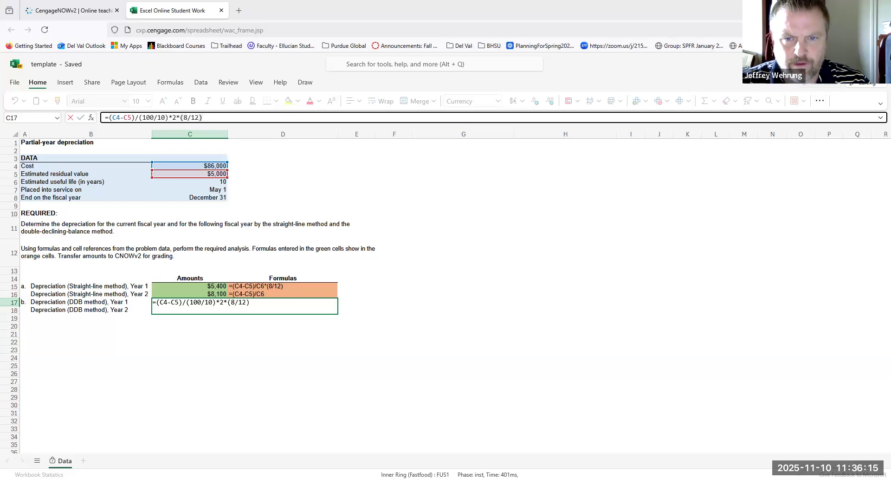
key(Return)
Return to the CengageNOWv2 assignment, replace the Year 1 answer in part b with 10800, and check the work.
click(69, 11)
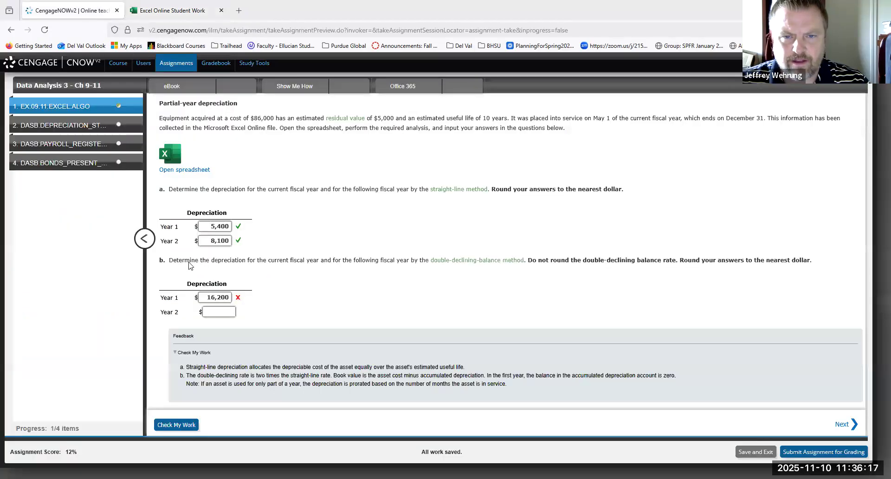
double_click(215, 297)
text(10,800)
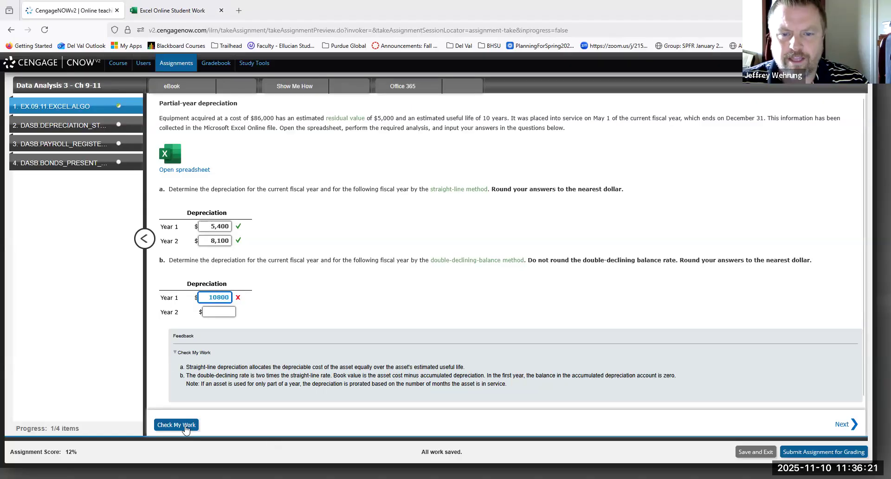
click(181, 428)
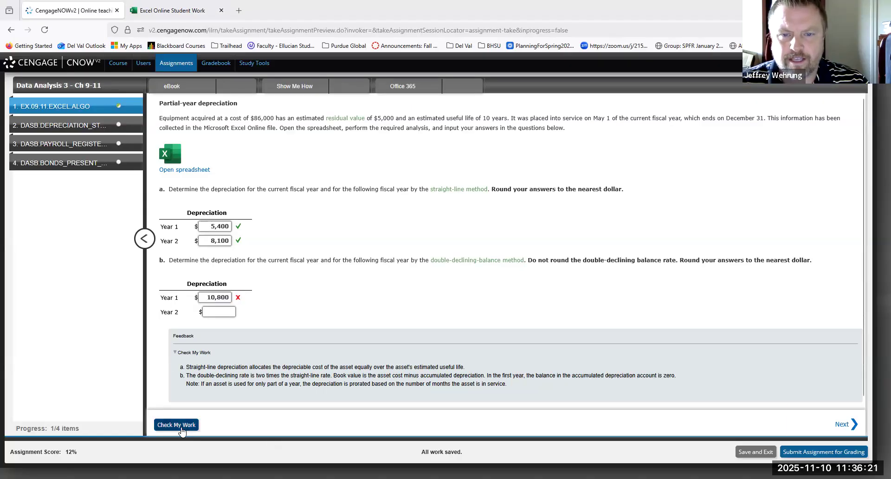
Back in the Excel Online template, remove the residual value subtraction from C17 so the formula is =(C4)/(100/10)*2*(8/12).
click(201, 15)
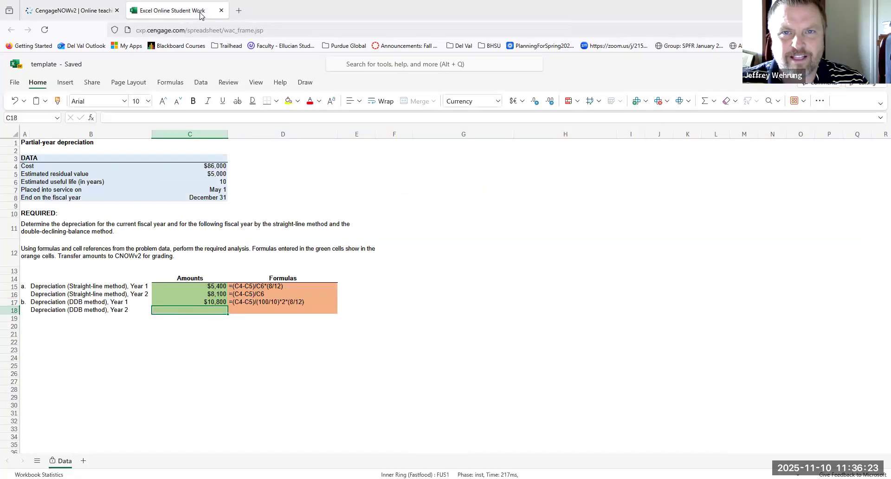
click(193, 303)
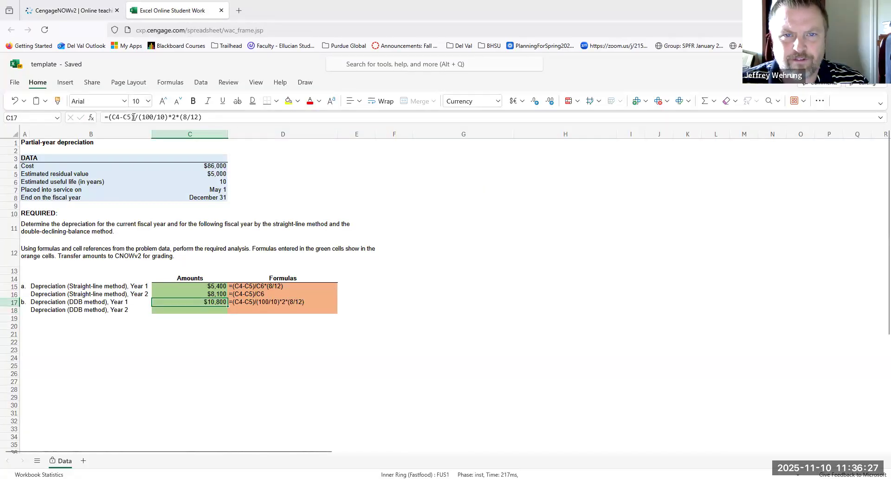
click(131, 118)
key(BackSpace)
key(BackSpace)
key(BackSpace)
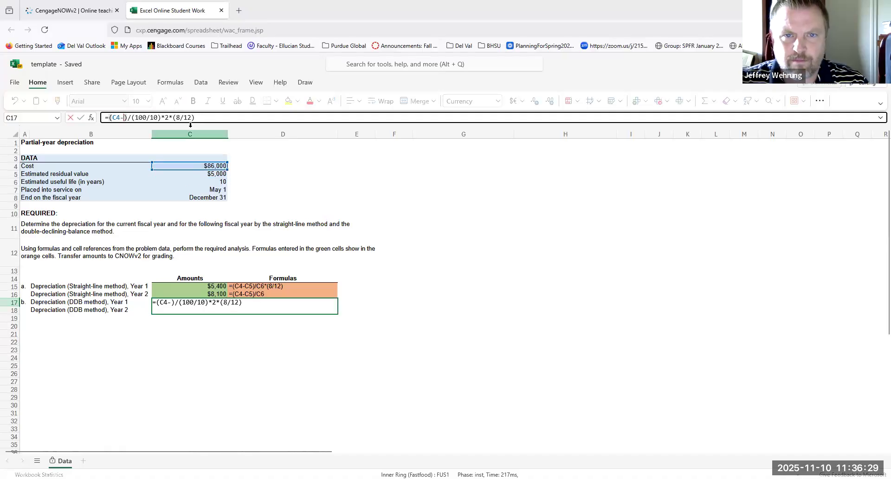
key(Return)
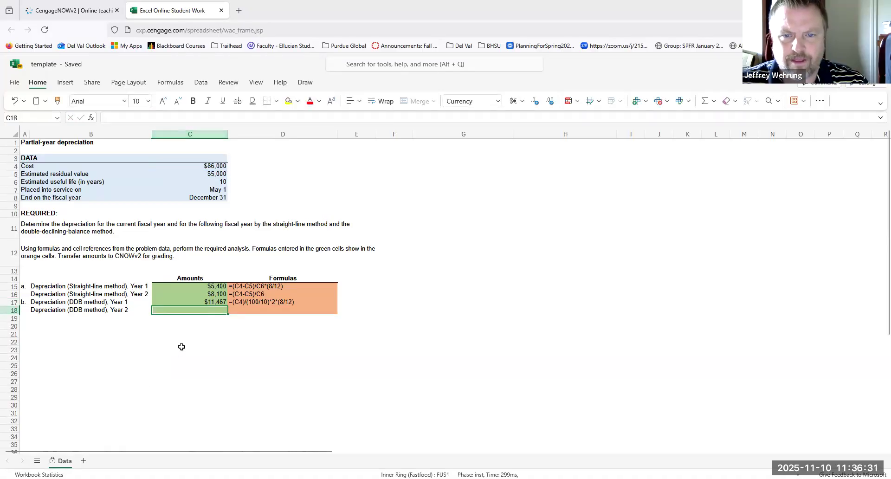
In the CengageNOWv2 assignment, replace the Year 1 answer in part b with 11467 and check the work.
click(91, 12)
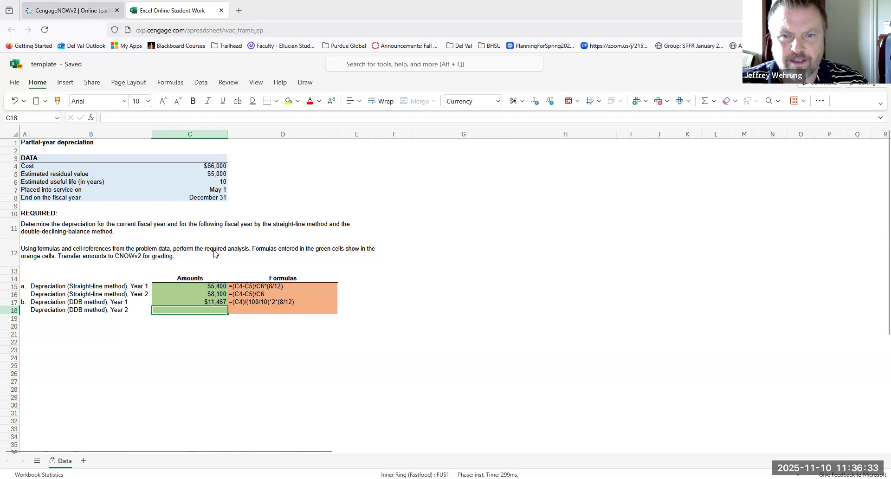
double_click(216, 298)
text(11,467)
click(176, 425)
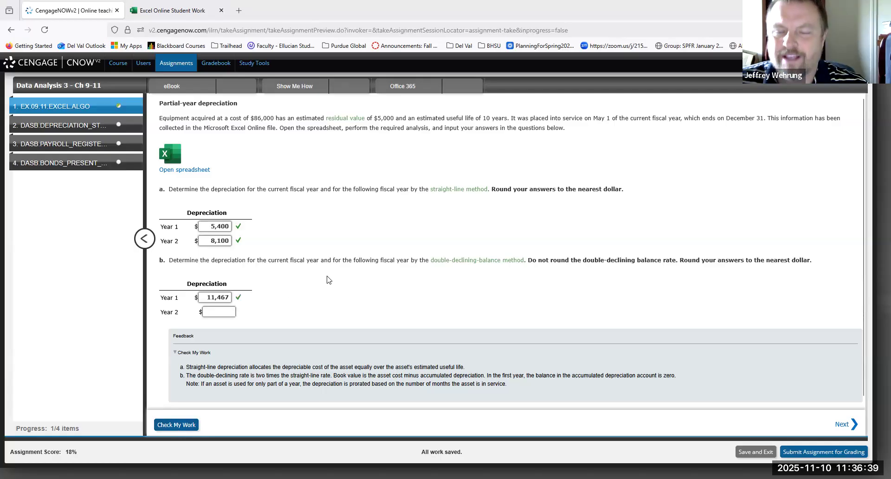
Switch to the Excel Online template and examine how the Year 1 double-declining-balance formula in C17 is built.
click(192, 15)
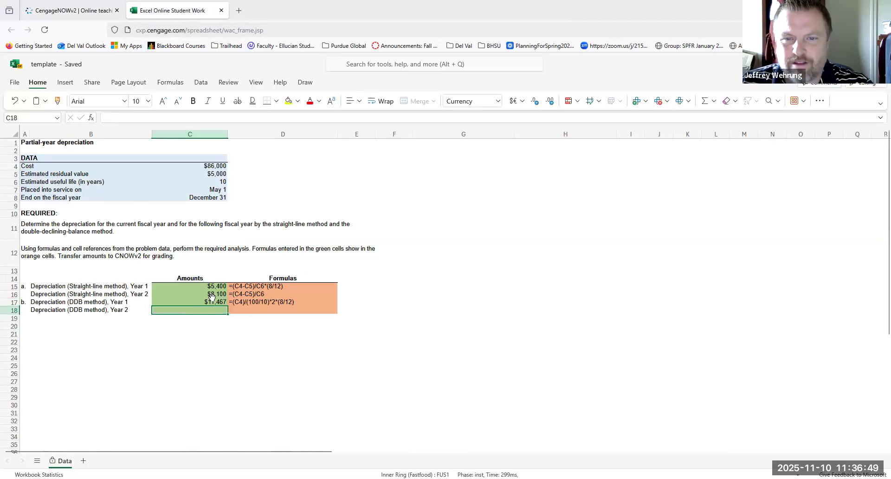
click(213, 301)
click(207, 116)
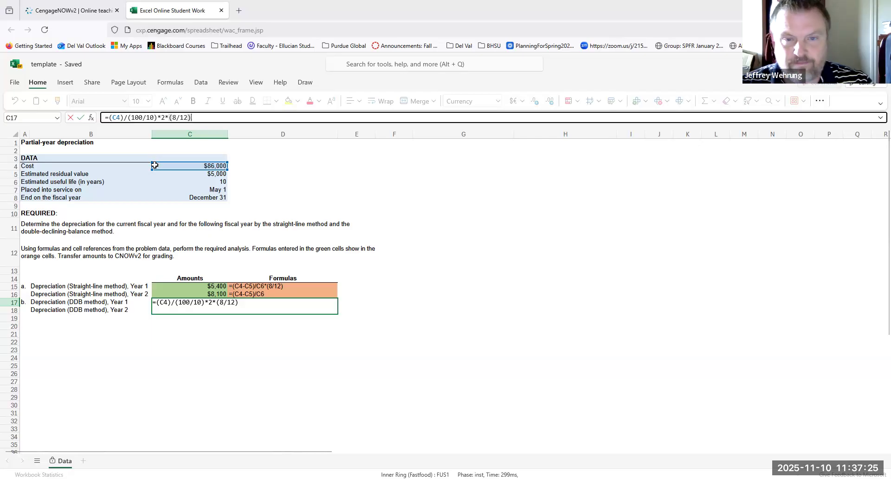
key(Return)
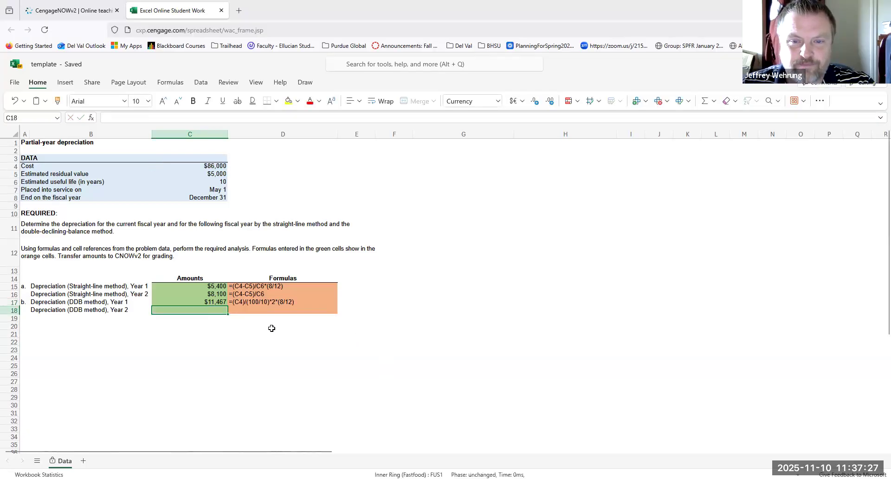
click(257, 326)
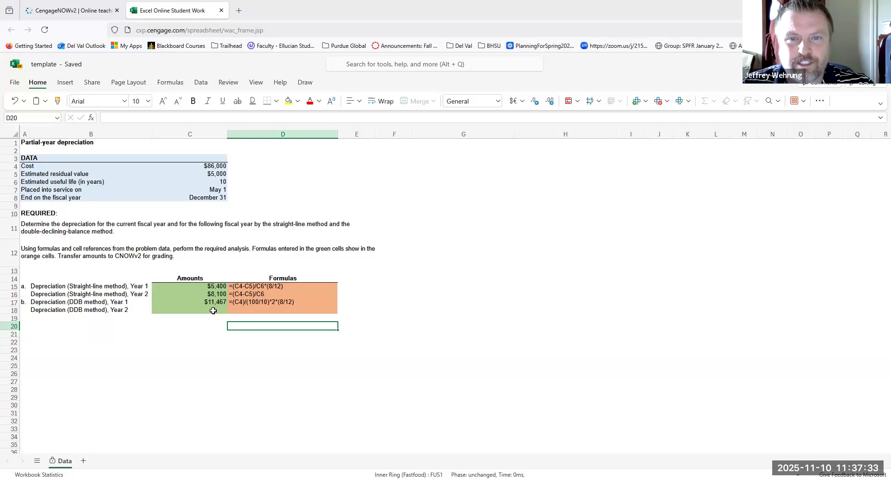
Calculate the Year 2 double-declining-balance depreciation in C18 with the formula =(C4-C17)*0.2.
click(213, 311)
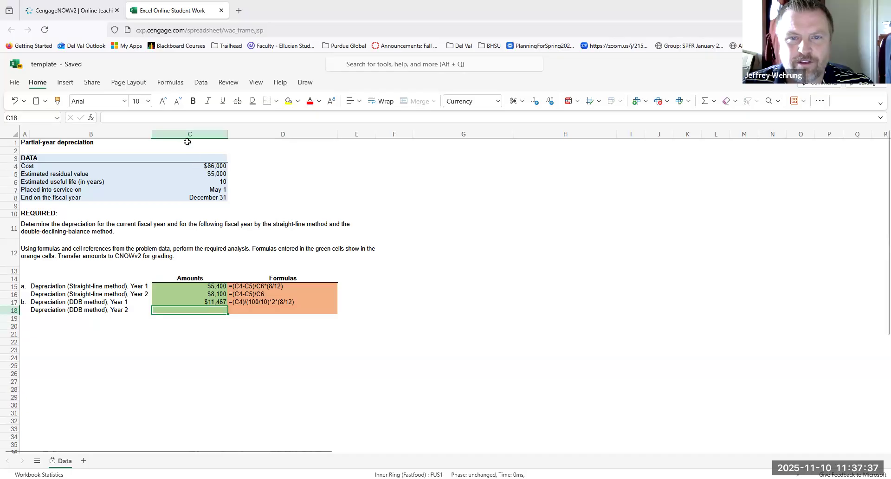
click(177, 117)
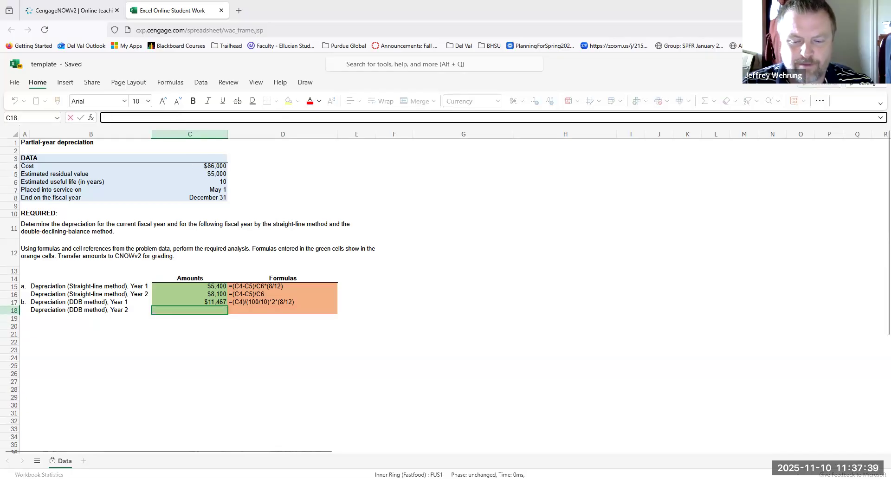
text(=)
click(207, 165)
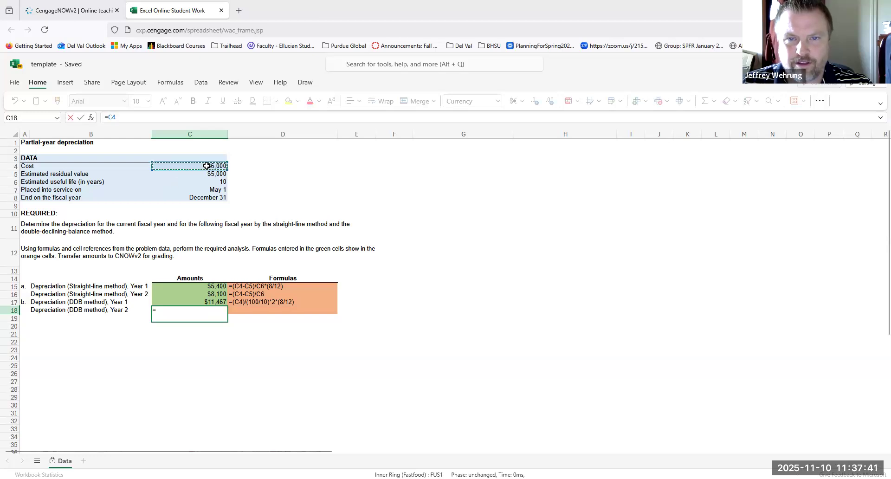
text(-)
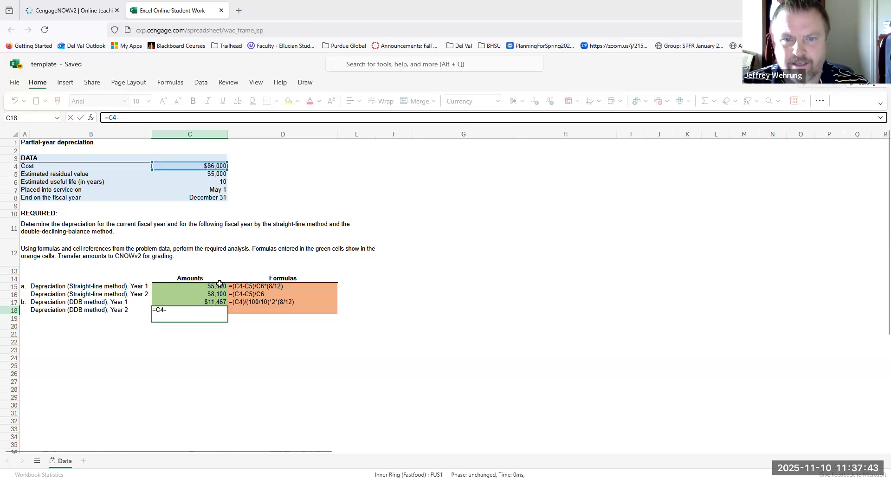
click(213, 302)
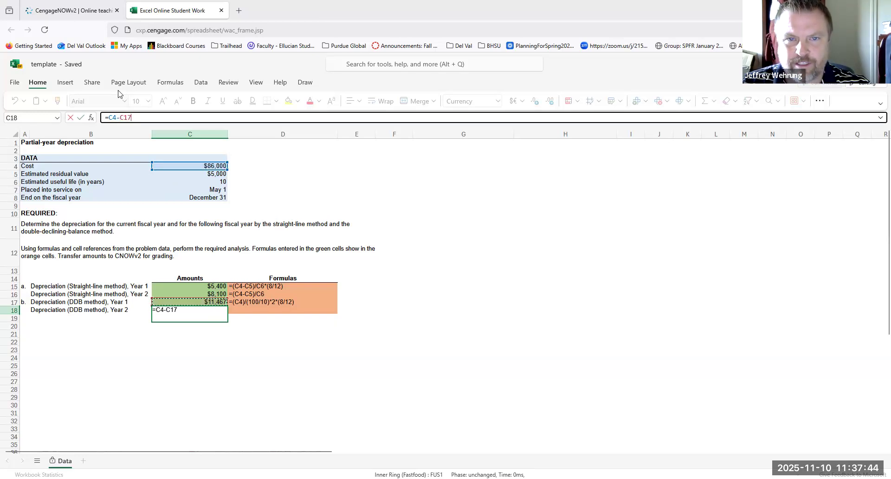
click(110, 118)
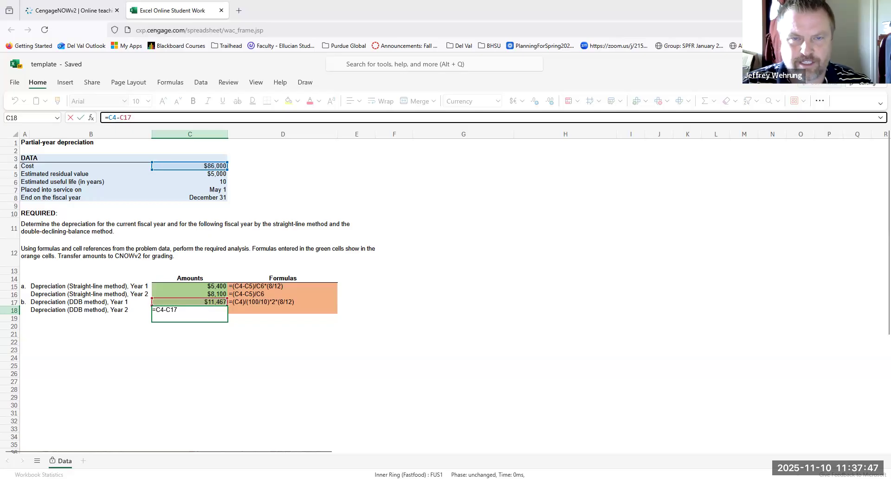
text(()
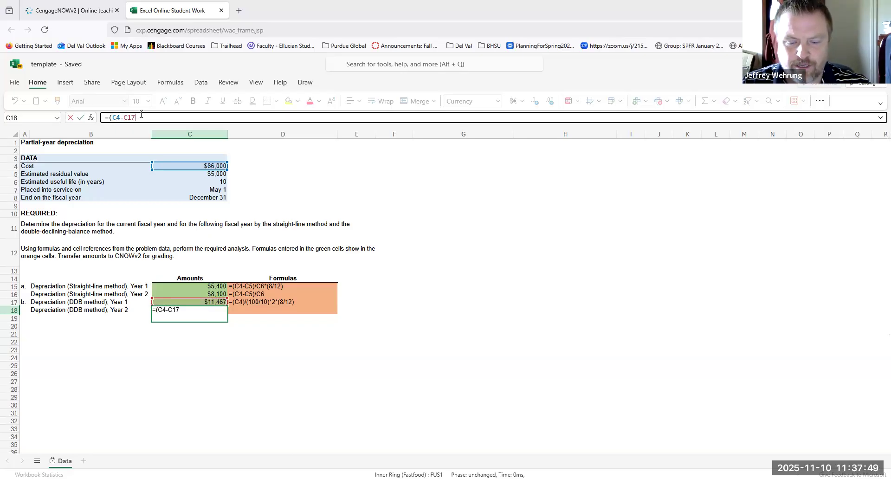
text())
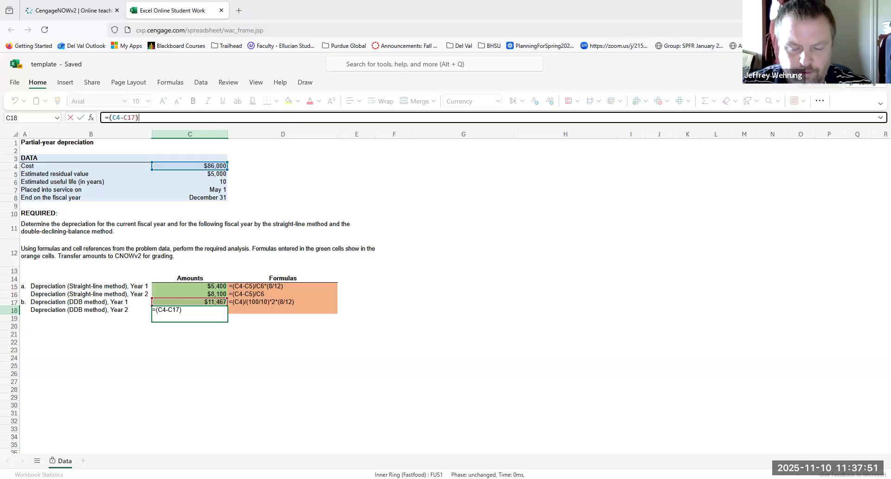
text(*)
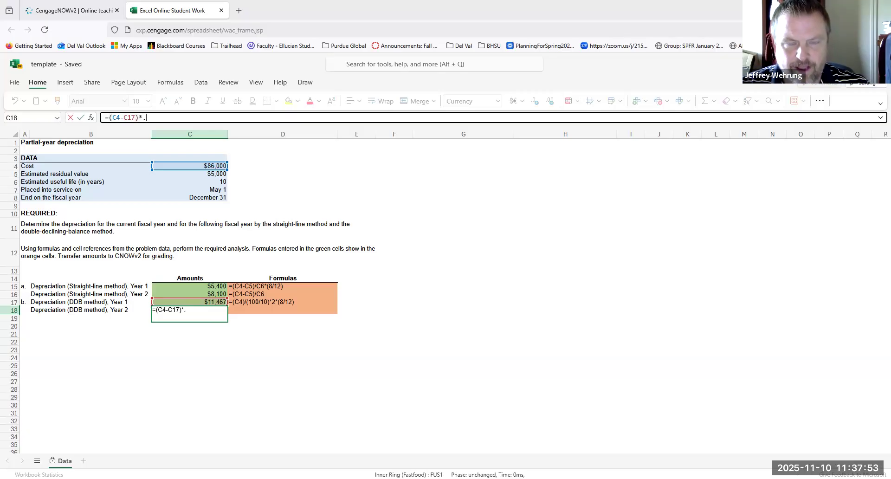
key(Return)
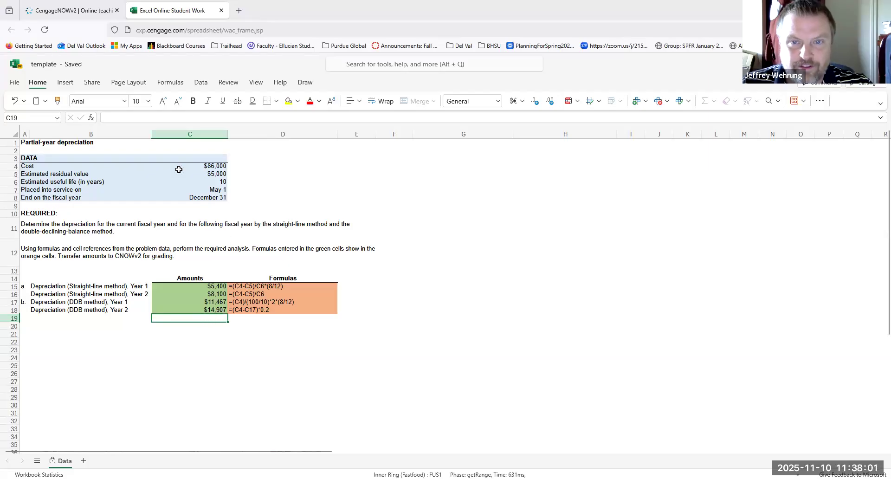
click(213, 308)
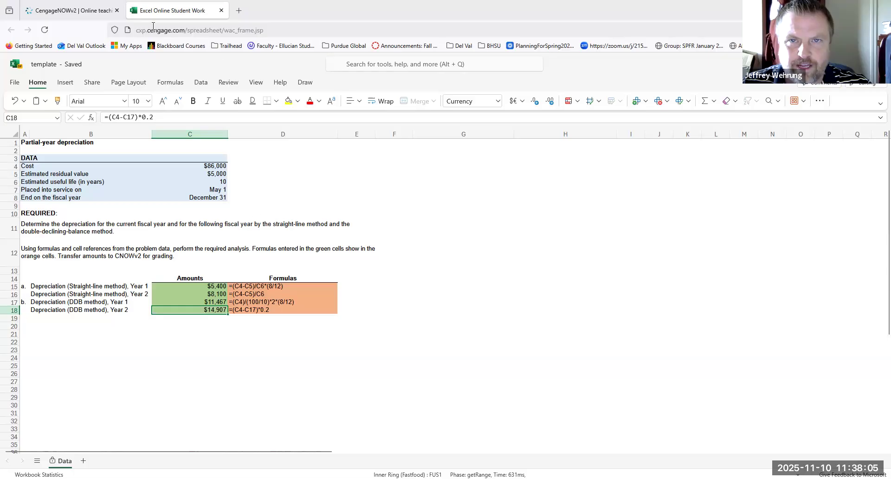
Switch to the CengageNOWv2 assignment, enter 14907 as the Year 2 answer in part b, and check the work.
click(89, 10)
click(224, 311)
text(14907)
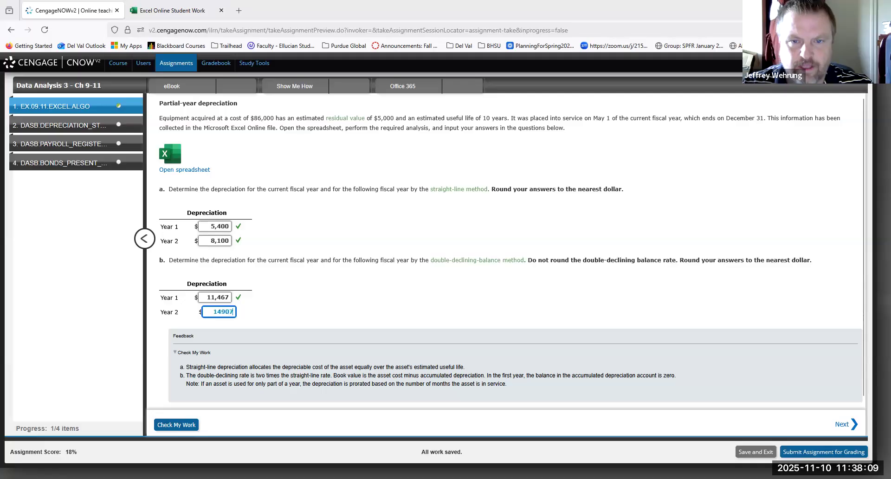
click(186, 424)
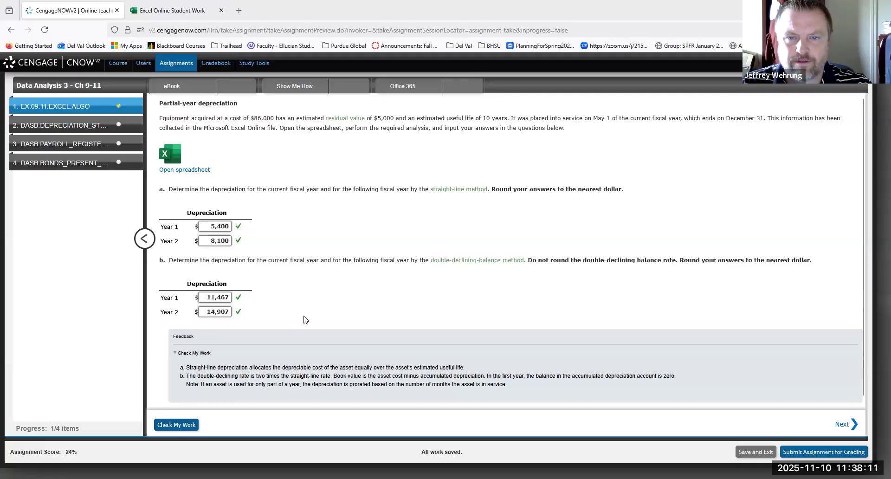
Return to the Excel Online template and review the completed depreciation formulas, including the Year 1 double-declining-balance formula in C17.
click(172, 11)
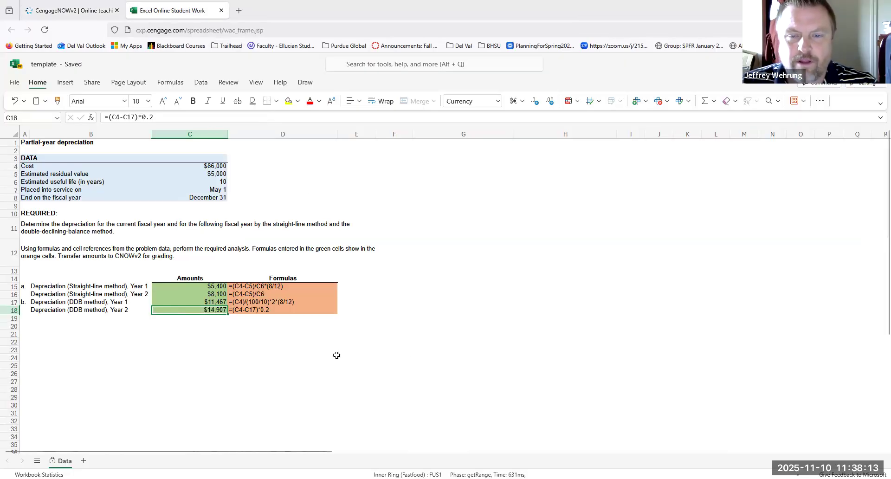
click(335, 357)
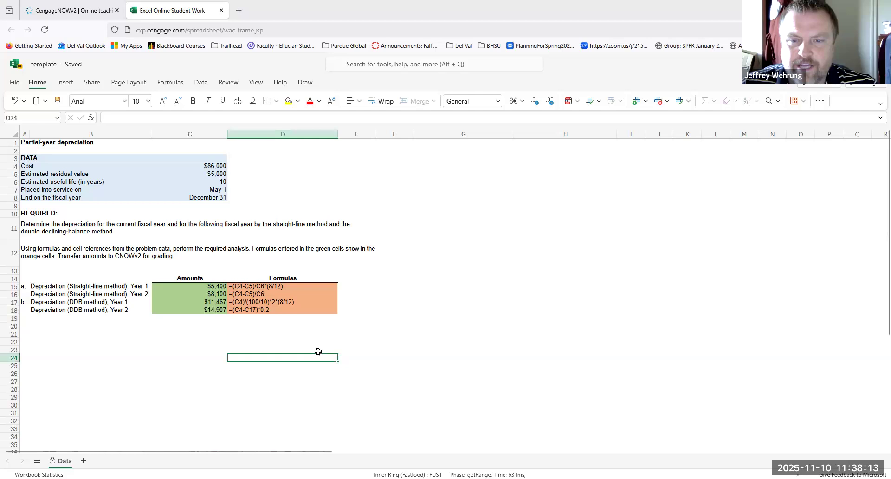
click(169, 302)
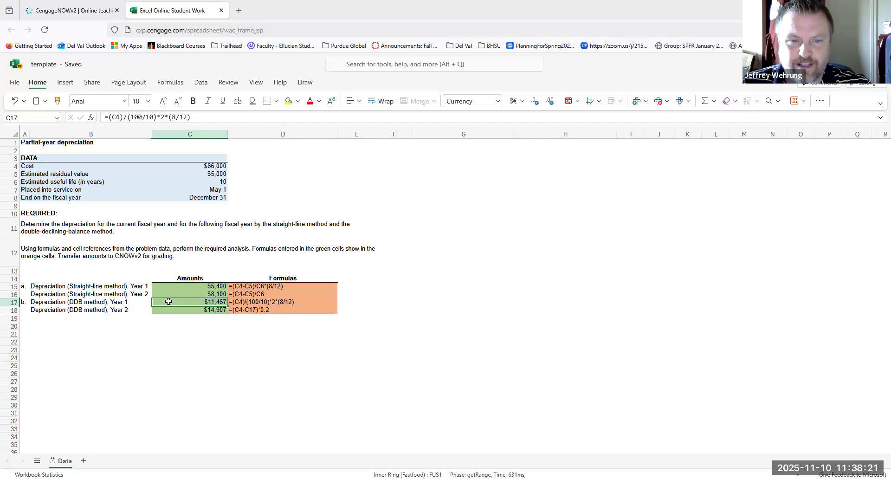
right_click(169, 302)
key(Escape)
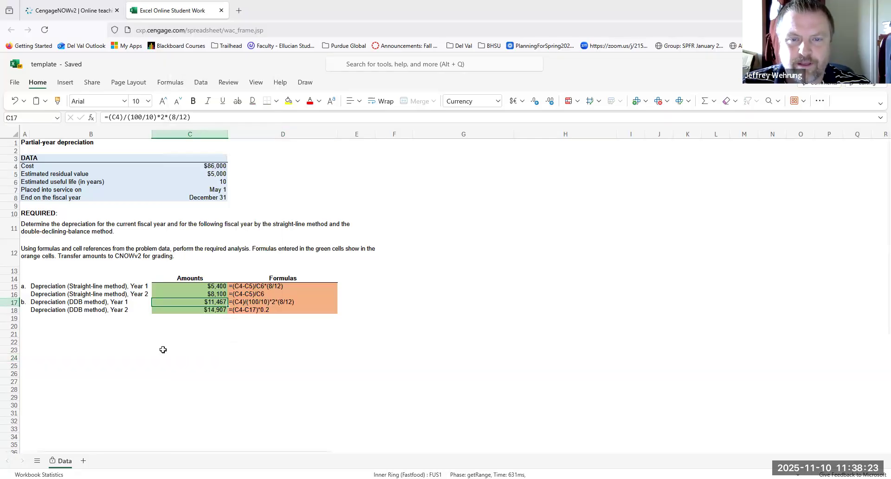
click(175, 351)
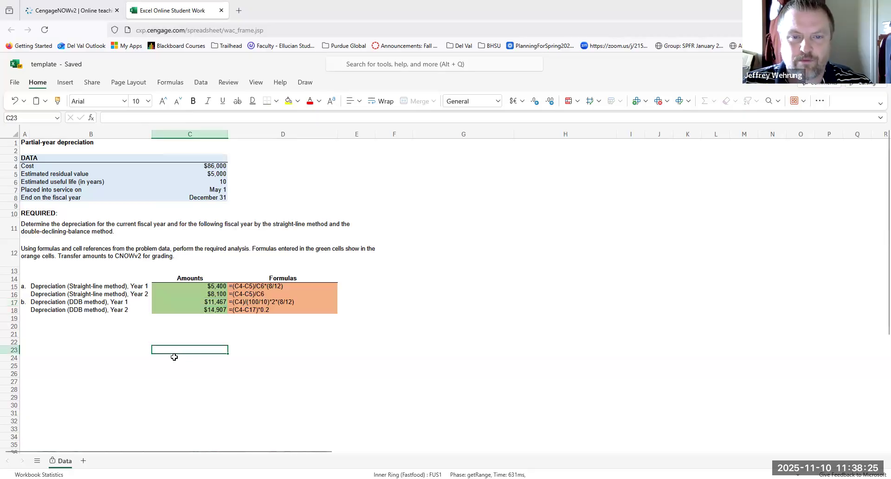